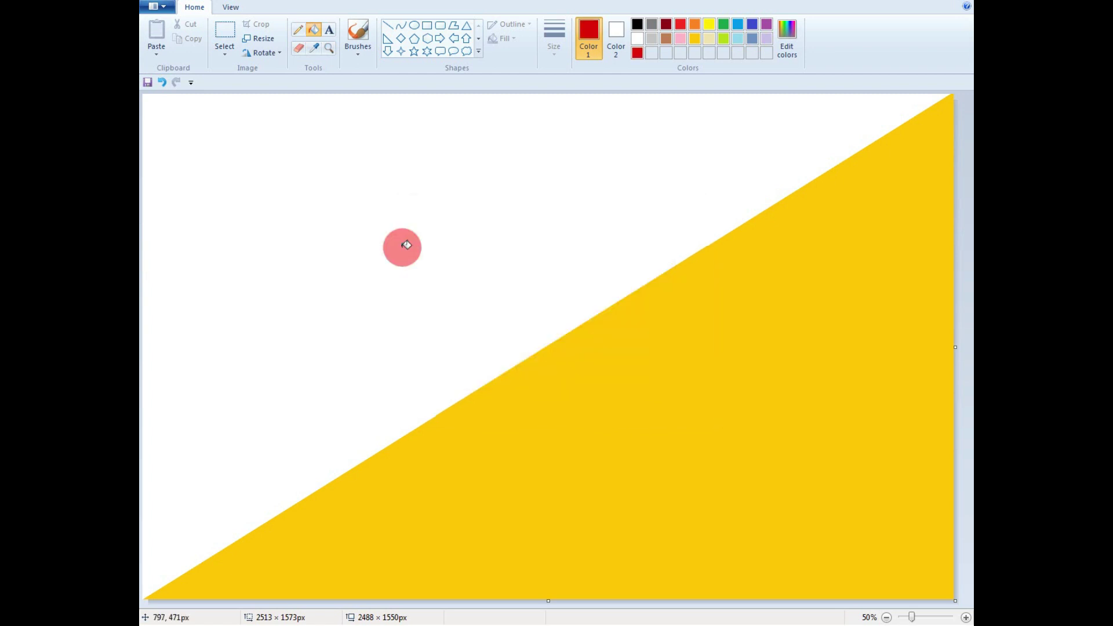
Step: Fill the white upper triangle with red and resize the image to a width of 1 pixel without keeping the aspect ratio
{"action": "left_click", "coordinate": [402, 246]}
{"action": "left_click", "coordinate": [258, 38]}
{"action": "left_click", "coordinate": [281, 86]}
{"action": "left_click_drag", "start_coordinate": [321, 104], "coordinate": [263, 109]}
{"action": "type", "text": "1"}
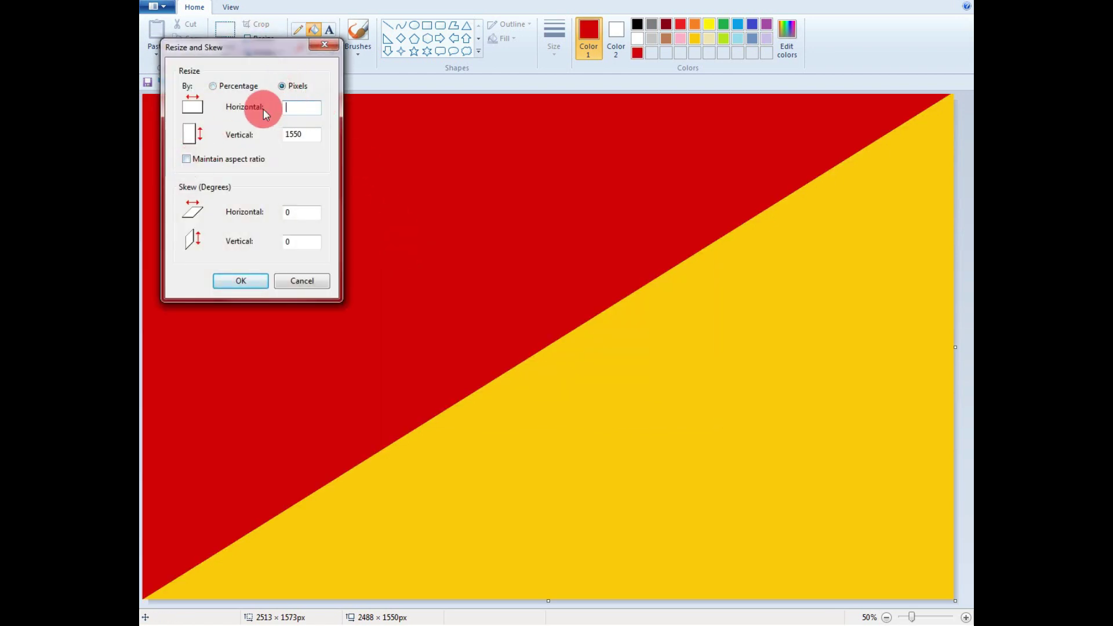
{"action": "left_click", "coordinate": [240, 281]}
Step: Resize the image back to 2488 pixels wide to stretch it into a red-to-yellow gradient
{"action": "left_click", "coordinate": [258, 38]}
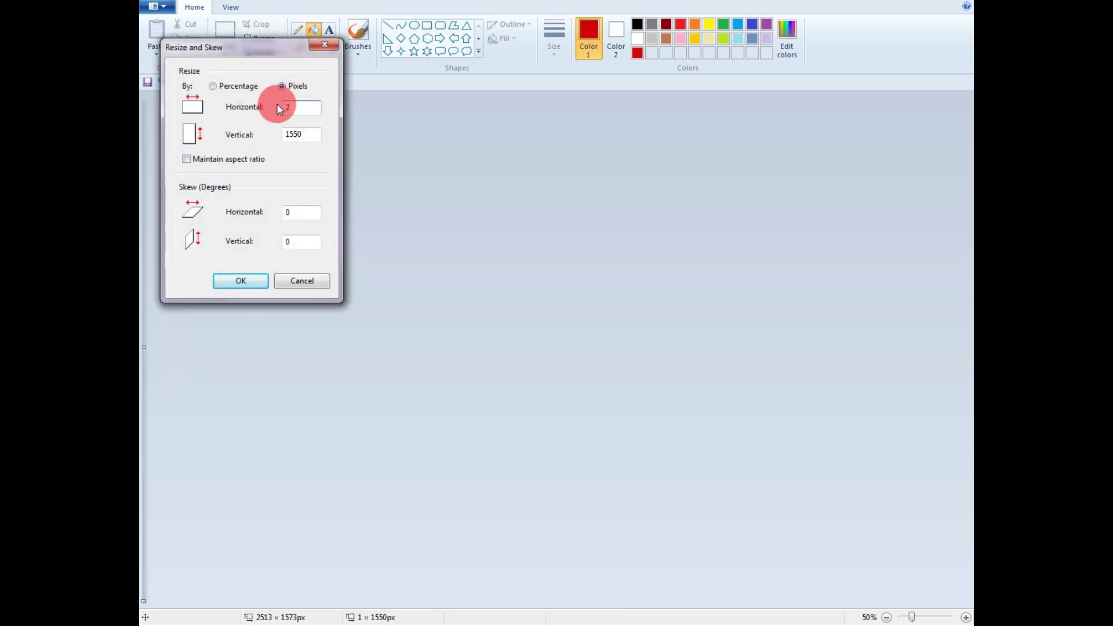
{"action": "type", "text": "2488"}
{"action": "left_click", "coordinate": [241, 281]}
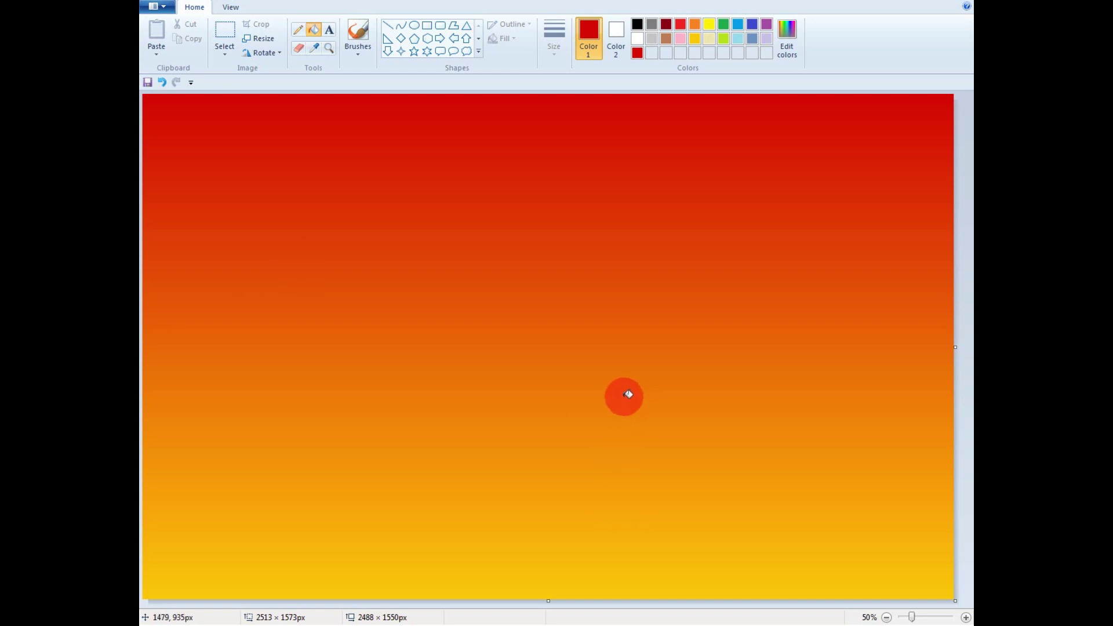
Step: Draw a black mountain outline with the Curve tool: two peaks rising from the lower-left edge and a long slope descending to a valley
{"action": "left_click", "coordinate": [401, 25]}
{"action": "left_click", "coordinate": [637, 24]}
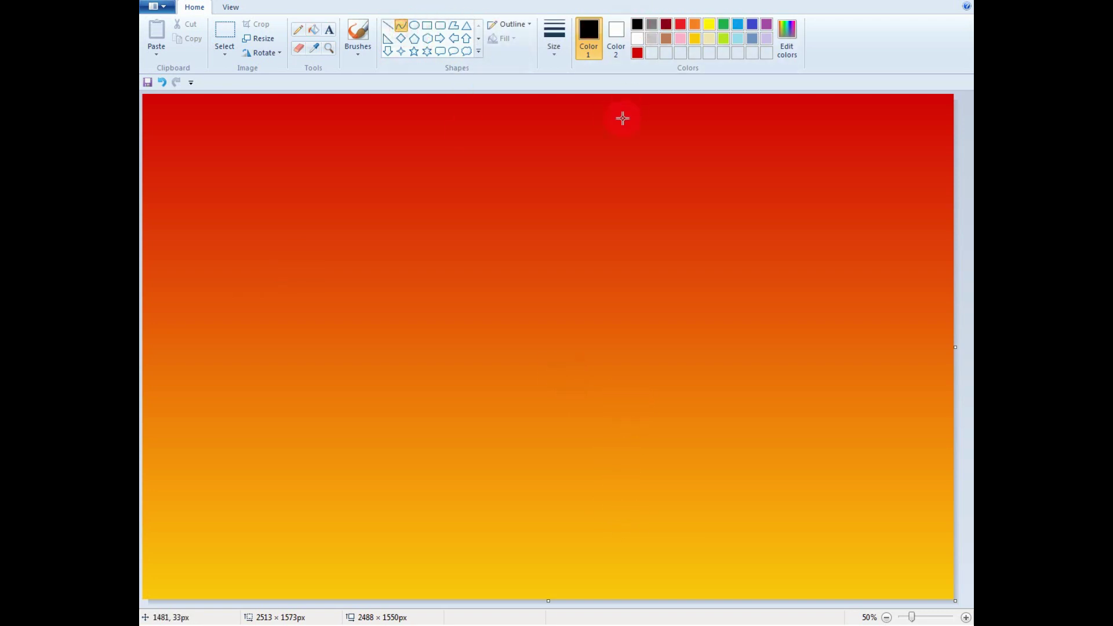
{"action": "mouse_move", "coordinate": [143, 588]}
{"action": "left_mouse_down"}
{"action": "mouse_move", "coordinate": [290, 462]}
{"action": "mouse_move", "coordinate": [352, 450]}
{"action": "mouse_move", "coordinate": [395, 489]}
{"action": "mouse_move", "coordinate": [490, 432]}
{"action": "mouse_move", "coordinate": [425, 464]}
{"action": "left_mouse_up"}
{"action": "left_click", "coordinate": [220, 557]}
{"action": "left_click", "coordinate": [499, 474]}
{"action": "left_click", "coordinate": [397, 472]}
{"action": "left_click", "coordinate": [504, 432]}
{"action": "left_click_drag", "start_coordinate": [490, 432], "coordinate": [725, 532]}
{"action": "left_click_drag", "start_coordinate": [638, 496], "coordinate": [945, 449]}
{"action": "left_click_drag", "start_coordinate": [840, 488], "coordinate": [880, 497]}
{"action": "key", "text": "ctrl+z"}
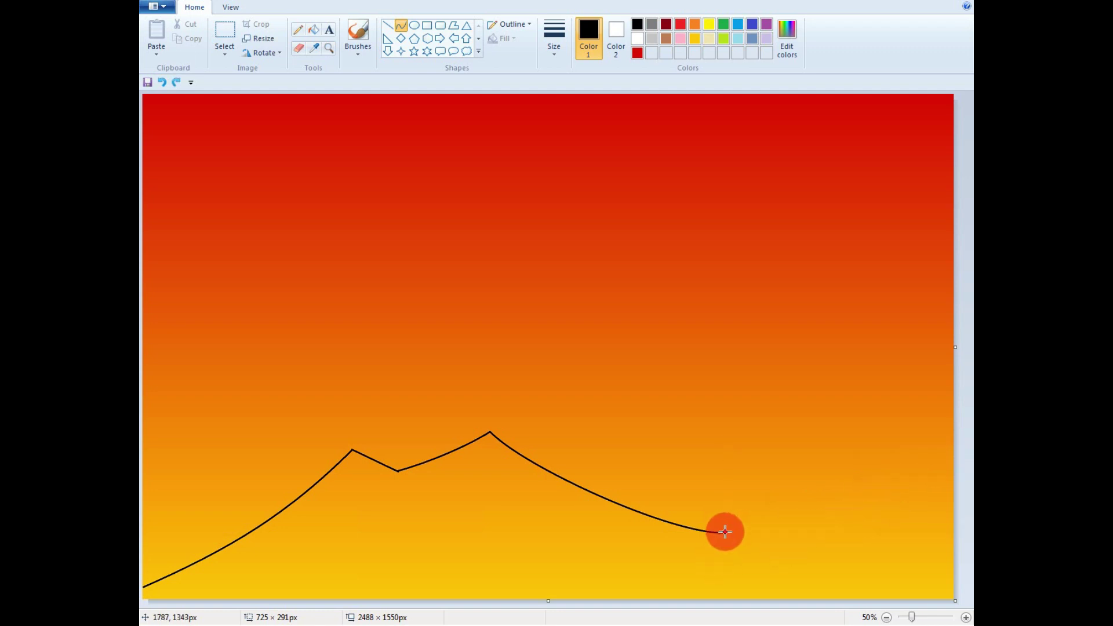
{"action": "left_click_drag", "start_coordinate": [723, 530], "coordinate": [804, 473]}
{"action": "key", "text": "ctrl+z"}
{"action": "key", "text": "ctrl+z"}
Step: Draw a third mountain peak with two black curves, running from the valley to the canvas's right edge
{"action": "left_click_drag", "start_coordinate": [722, 532], "coordinate": [840, 454]}
{"action": "mouse_move", "coordinate": [740, 506]}
{"action": "left_mouse_down"}
{"action": "mouse_move", "coordinate": [802, 504]}
{"action": "mouse_move", "coordinate": [841, 452]}
{"action": "mouse_move", "coordinate": [954, 546]}
{"action": "left_mouse_up"}
{"action": "left_click_drag", "start_coordinate": [887, 470], "coordinate": [927, 534]}
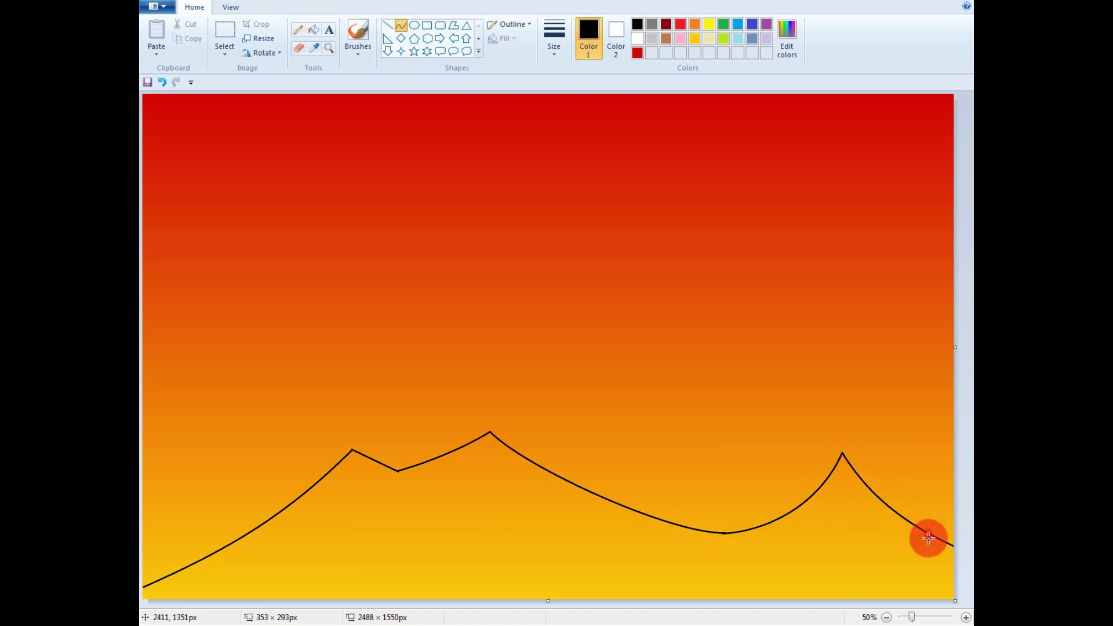
Step: Paint a solid black ground band along the bottom of the canvas with the brush
{"action": "left_click", "coordinate": [359, 54]}
{"action": "mouse_move", "coordinate": [399, 580]}
{"action": "left_mouse_down"}
{"action": "mouse_move", "coordinate": [487, 604]}
{"action": "mouse_move", "coordinate": [144, 592]}
{"action": "mouse_move", "coordinate": [957, 587]}
{"action": "mouse_move", "coordinate": [961, 570]}
{"action": "left_mouse_up"}
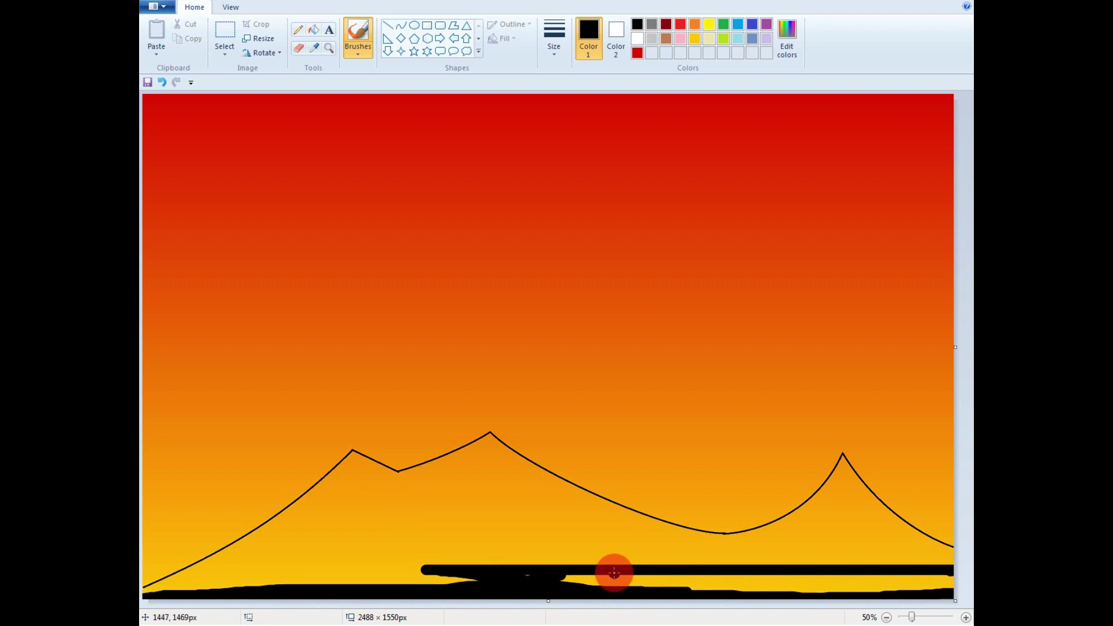
{"action": "mouse_move", "coordinate": [613, 573]}
{"action": "left_mouse_down"}
{"action": "mouse_move", "coordinate": [273, 576]}
{"action": "mouse_move", "coordinate": [887, 591]}
{"action": "mouse_move", "coordinate": [951, 576]}
{"action": "mouse_move", "coordinate": [965, 622]}
{"action": "left_mouse_up"}
{"action": "left_click", "coordinate": [966, 618]}
{"action": "left_click_drag", "start_coordinate": [969, 428], "coordinate": [969, 580]}
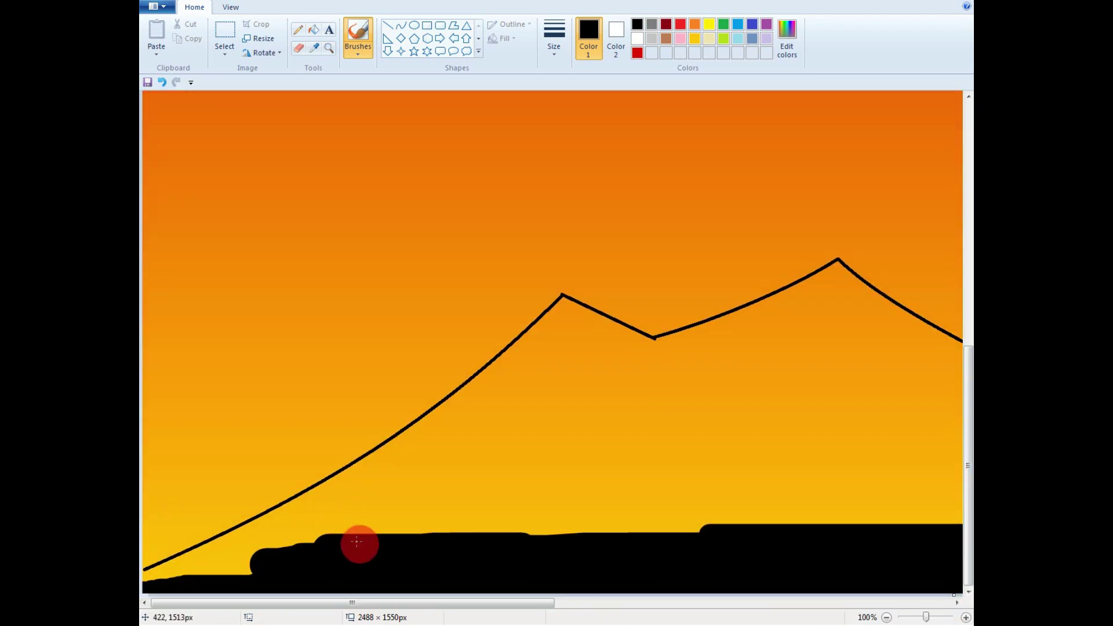
Step: Paint the first mountain and the start of the second one solid black inside their outlines
{"action": "mouse_move", "coordinate": [356, 542]}
{"action": "left_mouse_down"}
{"action": "mouse_move", "coordinate": [153, 584]}
{"action": "mouse_move", "coordinate": [410, 520]}
{"action": "mouse_move", "coordinate": [899, 487]}
{"action": "mouse_move", "coordinate": [303, 517]}
{"action": "mouse_move", "coordinate": [191, 559]}
{"action": "mouse_move", "coordinate": [249, 534]}
{"action": "mouse_move", "coordinate": [477, 506]}
{"action": "mouse_move", "coordinate": [644, 503]}
{"action": "left_mouse_up"}
{"action": "key", "text": "ctrl+z"}
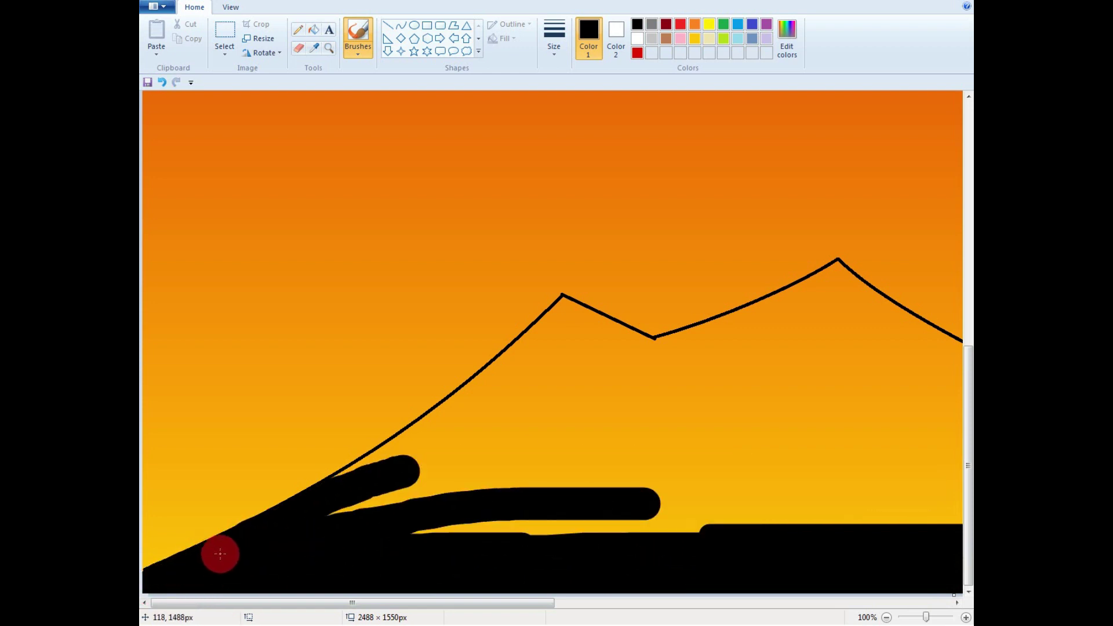
{"action": "mouse_move", "coordinate": [221, 553]}
{"action": "left_mouse_down"}
{"action": "mouse_move", "coordinate": [597, 495]}
{"action": "mouse_move", "coordinate": [638, 440]}
{"action": "mouse_move", "coordinate": [649, 462]}
{"action": "mouse_move", "coordinate": [393, 507]}
{"action": "mouse_move", "coordinate": [420, 516]}
{"action": "mouse_move", "coordinate": [475, 462]}
{"action": "mouse_move", "coordinate": [350, 482]}
{"action": "mouse_move", "coordinate": [415, 440]}
{"action": "mouse_move", "coordinate": [821, 406]}
{"action": "mouse_move", "coordinate": [566, 381]}
{"action": "mouse_move", "coordinate": [419, 437]}
{"action": "mouse_move", "coordinate": [567, 313]}
{"action": "mouse_move", "coordinate": [492, 403]}
{"action": "mouse_move", "coordinate": [539, 338]}
{"action": "mouse_move", "coordinate": [433, 429]}
{"action": "mouse_move", "coordinate": [556, 326]}
{"action": "mouse_move", "coordinate": [738, 363]}
{"action": "mouse_move", "coordinate": [579, 323]}
{"action": "mouse_move", "coordinate": [589, 315]}
{"action": "mouse_move", "coordinate": [668, 355]}
{"action": "mouse_move", "coordinate": [661, 348]}
{"action": "mouse_move", "coordinate": [833, 273]}
{"action": "left_mouse_up"}
{"action": "key", "text": "ctrl+z"}
{"action": "mouse_move", "coordinate": [696, 341]}
{"action": "left_mouse_down"}
{"action": "mouse_move", "coordinate": [830, 284]}
{"action": "mouse_move", "coordinate": [777, 311]}
{"action": "mouse_move", "coordinate": [934, 325]}
{"action": "left_mouse_up"}
Step: Brush the rest of the second mountain and its long slope down to the valley solid black
{"action": "left_click", "coordinate": [368, 57]}
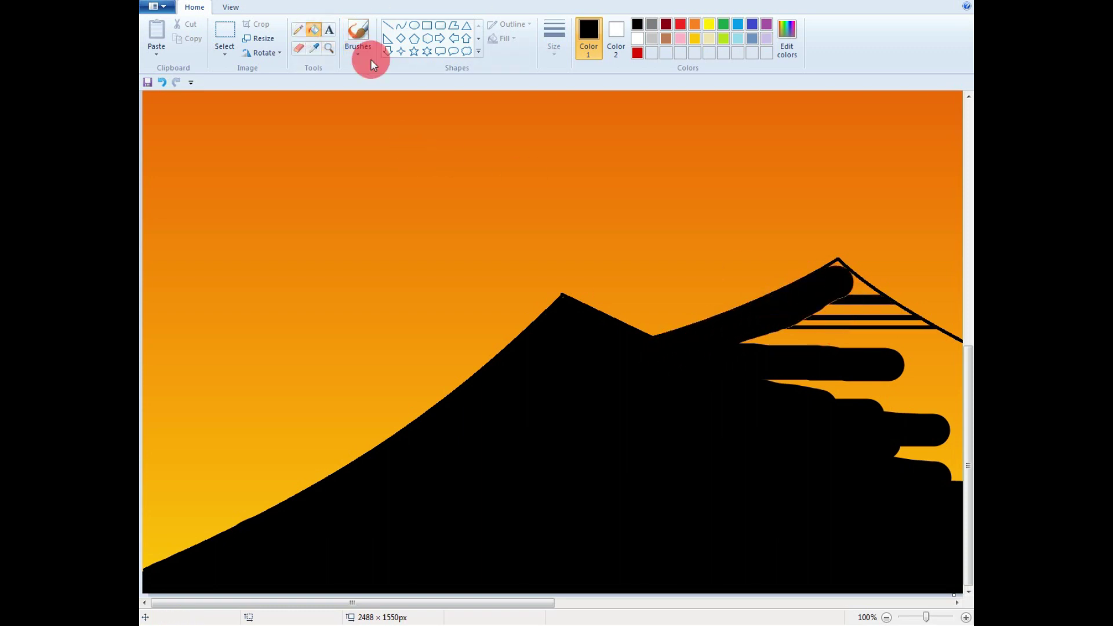
{"action": "mouse_move", "coordinate": [783, 325]}
{"action": "left_mouse_down"}
{"action": "mouse_move", "coordinate": [738, 346]}
{"action": "mouse_move", "coordinate": [927, 458]}
{"action": "left_mouse_up"}
{"action": "left_click", "coordinate": [532, 611]}
{"action": "left_click_drag", "start_coordinate": [531, 607], "coordinate": [701, 603]}
{"action": "mouse_move", "coordinate": [951, 510]}
{"action": "left_mouse_down"}
{"action": "mouse_move", "coordinate": [621, 515]}
{"action": "mouse_move", "coordinate": [638, 434]}
{"action": "left_mouse_up"}
{"action": "left_click", "coordinate": [724, 599]}
{"action": "left_click_drag", "start_coordinate": [724, 602], "coordinate": [800, 603]}
{"action": "mouse_move", "coordinate": [824, 505]}
{"action": "left_mouse_down"}
{"action": "mouse_move", "coordinate": [601, 461]}
{"action": "mouse_move", "coordinate": [304, 355]}
{"action": "mouse_move", "coordinate": [741, 472]}
{"action": "mouse_move", "coordinate": [417, 376]}
{"action": "mouse_move", "coordinate": [325, 307]}
{"action": "left_mouse_up"}
{"action": "mouse_move", "coordinate": [716, 468]}
{"action": "left_mouse_down"}
{"action": "mouse_move", "coordinate": [774, 472]}
{"action": "mouse_move", "coordinate": [649, 451]}
{"action": "mouse_move", "coordinate": [703, 471]}
{"action": "mouse_move", "coordinate": [701, 459]}
{"action": "mouse_move", "coordinate": [461, 385]}
{"action": "mouse_move", "coordinate": [335, 300]}
{"action": "mouse_move", "coordinate": [669, 449]}
{"action": "mouse_move", "coordinate": [412, 343]}
{"action": "mouse_move", "coordinate": [493, 416]}
{"action": "mouse_move", "coordinate": [663, 446]}
{"action": "mouse_move", "coordinate": [533, 397]}
{"action": "mouse_move", "coordinate": [612, 425]}
{"action": "mouse_move", "coordinate": [543, 407]}
{"action": "mouse_move", "coordinate": [329, 272]}
{"action": "mouse_move", "coordinate": [370, 305]}
{"action": "mouse_move", "coordinate": [339, 280]}
{"action": "mouse_move", "coordinate": [362, 298]}
{"action": "mouse_move", "coordinate": [283, 304]}
{"action": "left_mouse_up"}
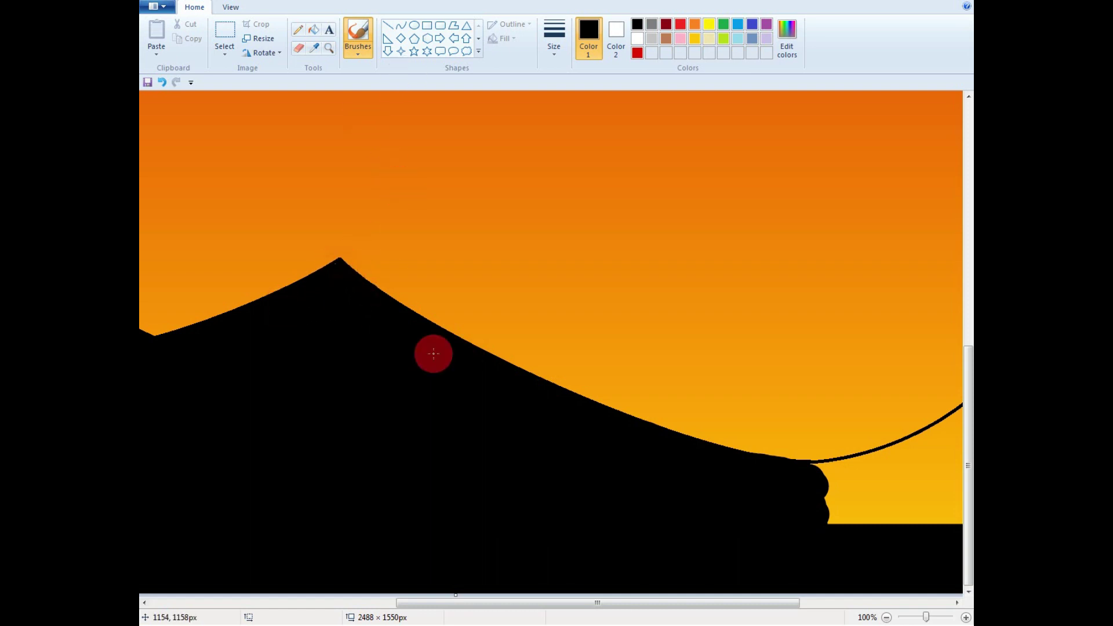
Step: Paint the inside of the rightmost peak solid black up to its tip
{"action": "left_click_drag", "start_coordinate": [462, 603], "coordinate": [637, 604]}
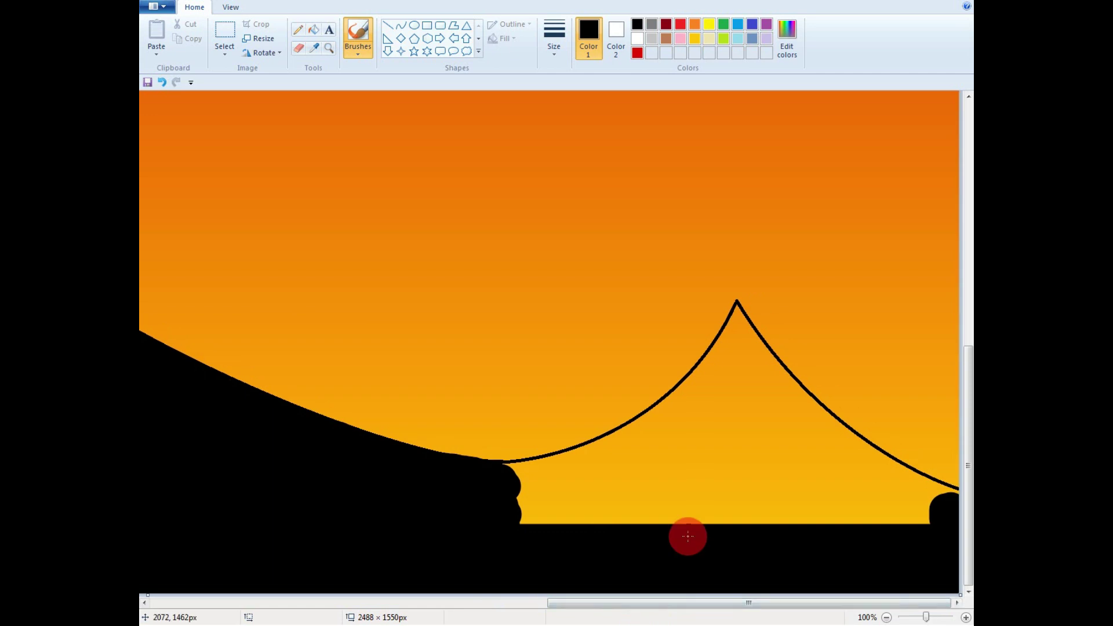
{"action": "mouse_move", "coordinate": [688, 534]}
{"action": "left_mouse_down"}
{"action": "mouse_move", "coordinate": [642, 530]}
{"action": "mouse_move", "coordinate": [693, 515]}
{"action": "mouse_move", "coordinate": [865, 512]}
{"action": "mouse_move", "coordinate": [518, 503]}
{"action": "mouse_move", "coordinate": [724, 440]}
{"action": "mouse_move", "coordinate": [503, 477]}
{"action": "mouse_move", "coordinate": [574, 471]}
{"action": "mouse_move", "coordinate": [745, 372]}
{"action": "mouse_move", "coordinate": [636, 444]}
{"action": "mouse_move", "coordinate": [482, 472]}
{"action": "mouse_move", "coordinate": [575, 469]}
{"action": "mouse_move", "coordinate": [680, 413]}
{"action": "mouse_move", "coordinate": [739, 335]}
{"action": "mouse_move", "coordinate": [691, 393]}
{"action": "mouse_move", "coordinate": [575, 467]}
{"action": "mouse_move", "coordinate": [722, 380]}
{"action": "mouse_move", "coordinate": [570, 466]}
{"action": "mouse_move", "coordinate": [614, 454]}
{"action": "mouse_move", "coordinate": [664, 418]}
{"action": "mouse_move", "coordinate": [731, 345]}
{"action": "mouse_move", "coordinate": [702, 385]}
{"action": "mouse_move", "coordinate": [612, 448]}
{"action": "mouse_move", "coordinate": [741, 359]}
{"action": "mouse_move", "coordinate": [755, 438]}
{"action": "mouse_move", "coordinate": [825, 482]}
{"action": "mouse_move", "coordinate": [948, 504]}
{"action": "mouse_move", "coordinate": [939, 519]}
{"action": "mouse_move", "coordinate": [956, 506]}
{"action": "mouse_move", "coordinate": [794, 457]}
{"action": "mouse_move", "coordinate": [781, 438]}
{"action": "mouse_move", "coordinate": [921, 490]}
{"action": "mouse_move", "coordinate": [821, 446]}
{"action": "mouse_move", "coordinate": [861, 463]}
{"action": "mouse_move", "coordinate": [750, 367]}
{"action": "mouse_move", "coordinate": [849, 449]}
{"action": "mouse_move", "coordinate": [754, 371]}
{"action": "mouse_move", "coordinate": [777, 386]}
{"action": "mouse_move", "coordinate": [725, 289]}
{"action": "left_mouse_up"}
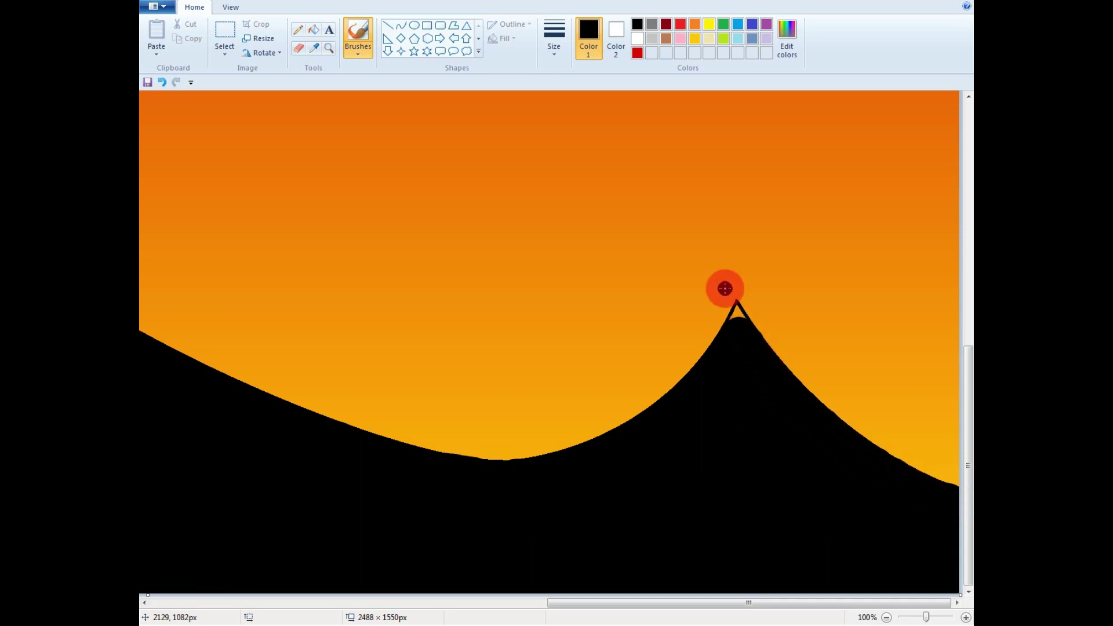
{"action": "scroll", "coordinate": [735, 318], "scroll_direction": "down", "scroll_amount": 1}
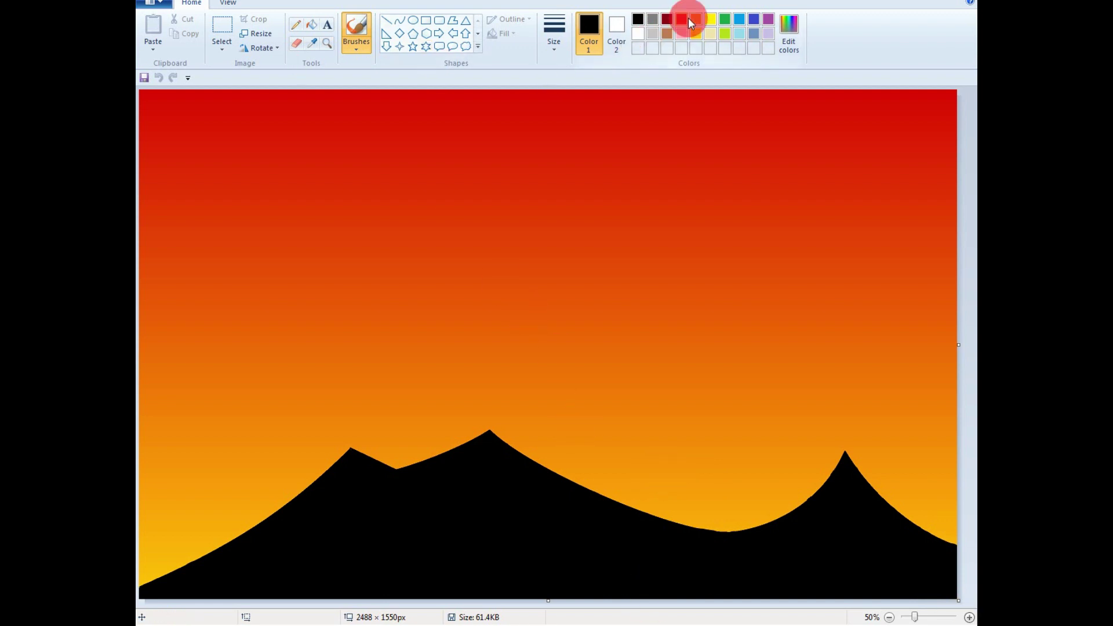
Step: Mix a very dark red (Red 45, Green 0, Blue 4) and fill the black mountains with it
{"action": "left_click", "coordinate": [787, 42]}
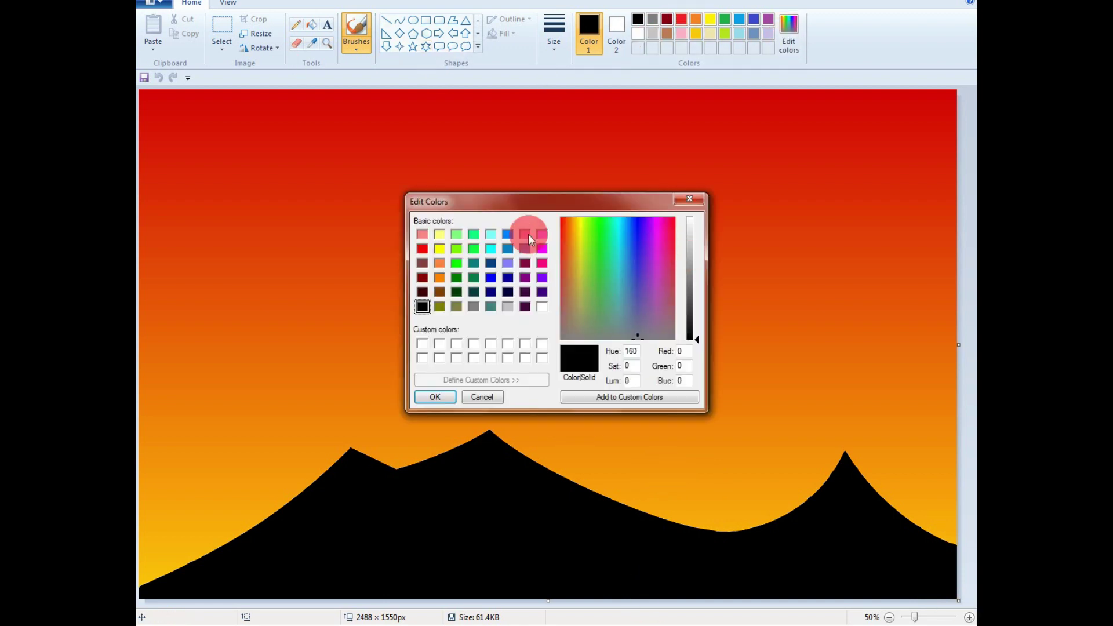
{"action": "left_click", "coordinate": [674, 223]}
{"action": "left_click_drag", "start_coordinate": [693, 317], "coordinate": [694, 307]}
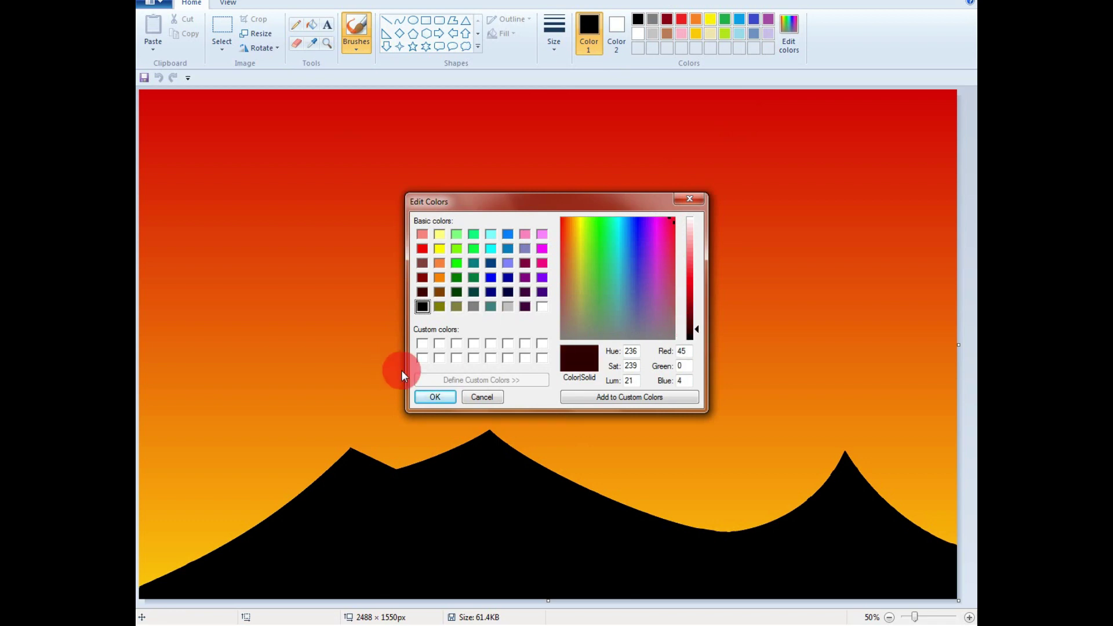
{"action": "left_click", "coordinate": [435, 397]}
{"action": "left_click", "coordinate": [311, 25]}
{"action": "left_click", "coordinate": [560, 520]}
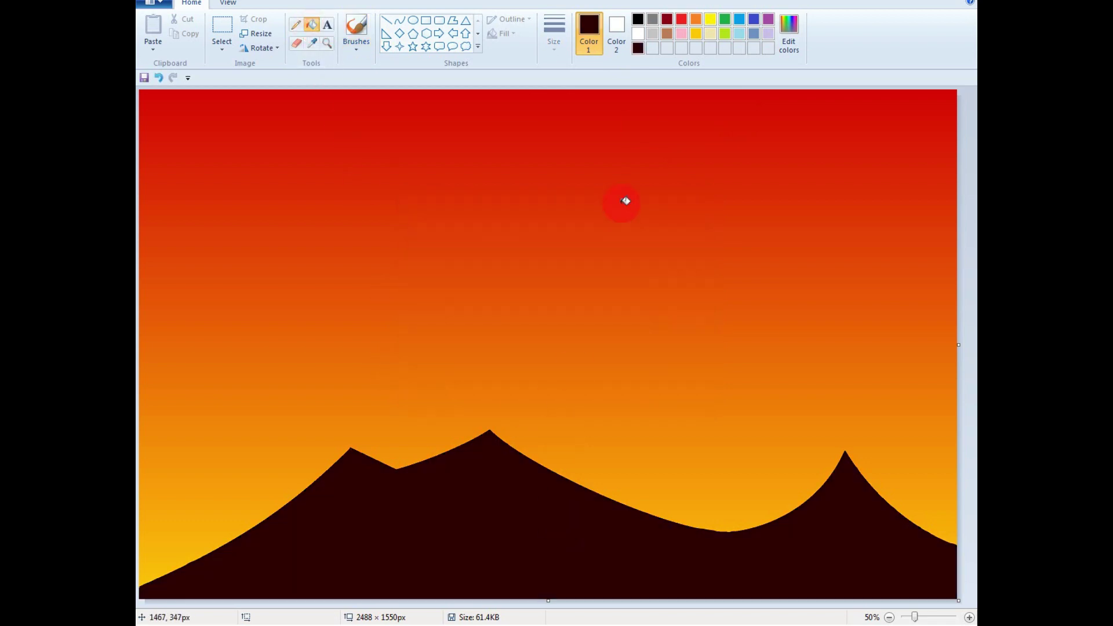
Step: Mix a dark red (Red 155, Green 0, Blue 16) and draw an arched hill outline across the valley between the mountains
{"action": "left_click", "coordinate": [770, 41]}
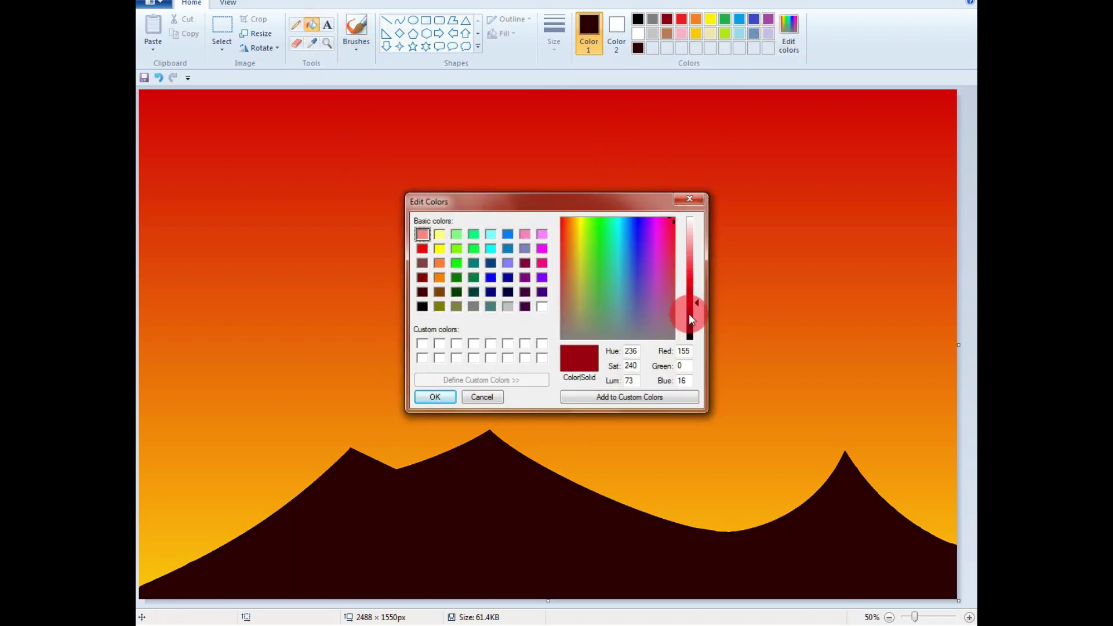
{"action": "left_click", "coordinate": [435, 397]}
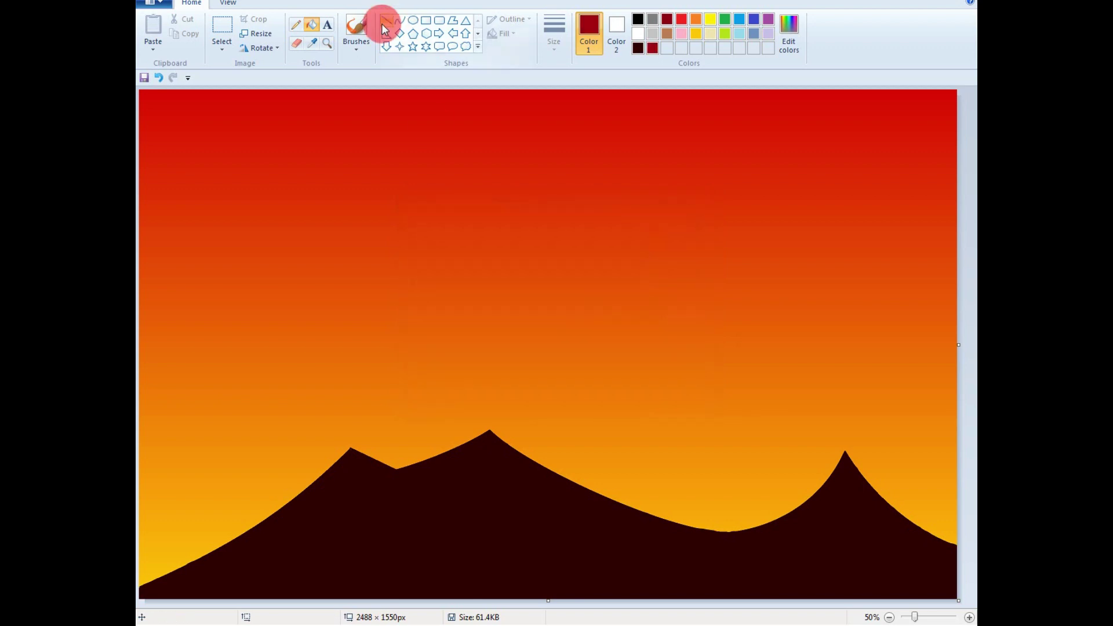
{"action": "left_click", "coordinate": [400, 24]}
{"action": "left_click_drag", "start_coordinate": [609, 499], "coordinate": [807, 510]}
{"action": "left_click_drag", "start_coordinate": [694, 482], "coordinate": [713, 426]}
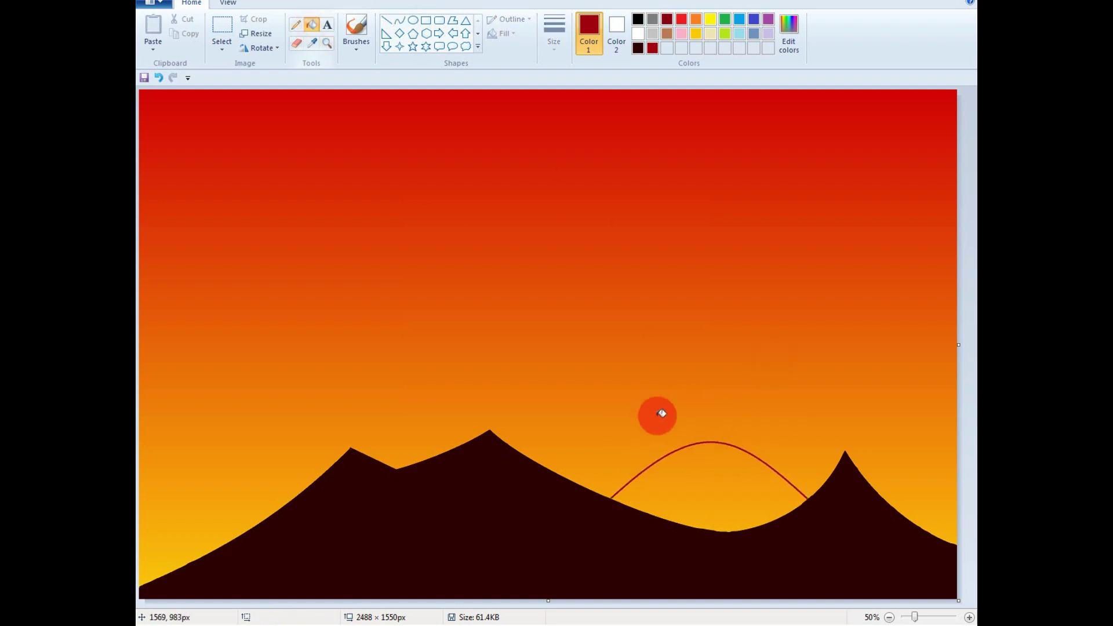
Step: Fill parts of the arched hill with dark red and start brushing over the remaining gradient stripes in its middle
{"action": "left_click", "coordinate": [713, 499]}
{"action": "left_click", "coordinate": [733, 504]}
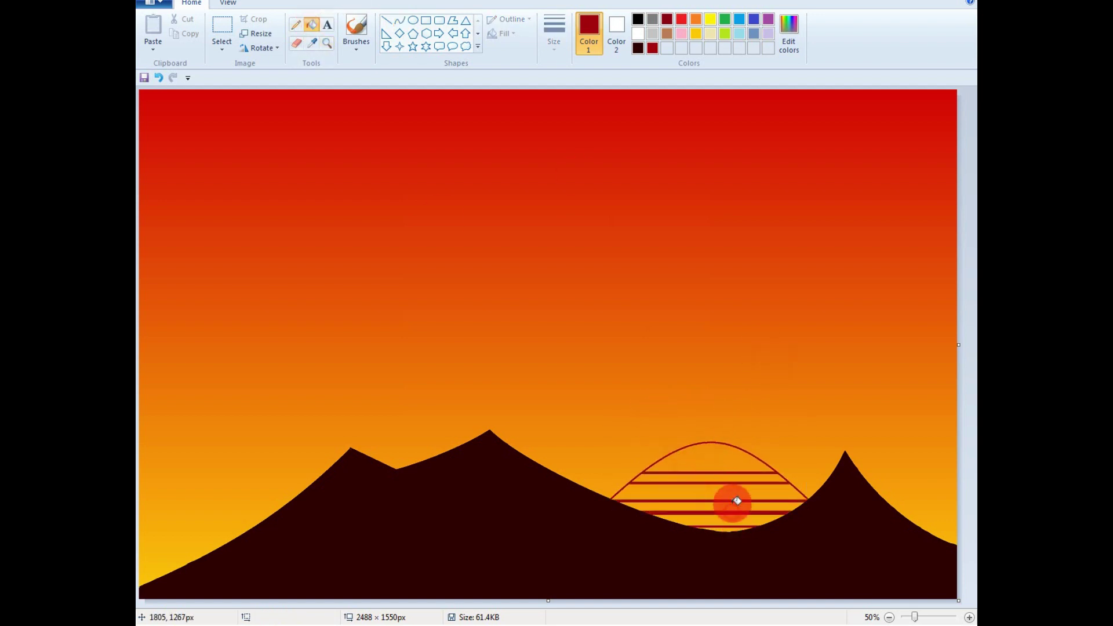
{"action": "left_click", "coordinate": [355, 26]}
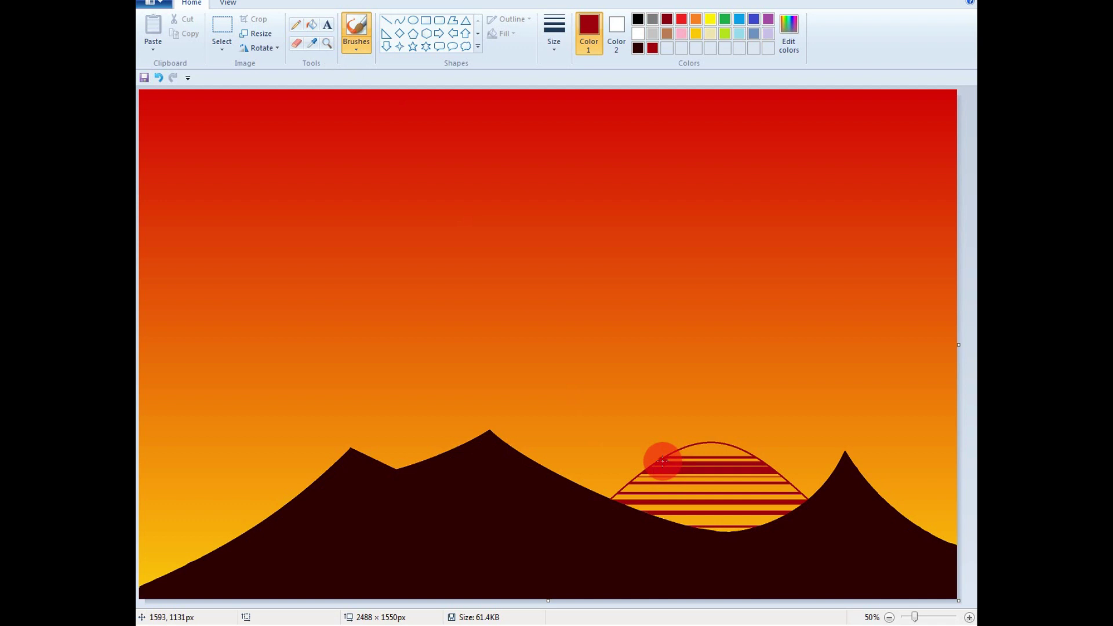
{"action": "left_click_drag", "start_coordinate": [645, 471], "coordinate": [708, 504]}
{"action": "left_click", "coordinate": [968, 616]}
{"action": "left_click_drag", "start_coordinate": [969, 405], "coordinate": [969, 444]}
{"action": "left_click_drag", "start_coordinate": [527, 603], "coordinate": [780, 603]}
{"action": "left_click_drag", "start_coordinate": [967, 295], "coordinate": [967, 331]}
{"action": "mouse_move", "coordinate": [858, 498]}
{"action": "left_mouse_down"}
{"action": "mouse_move", "coordinate": [844, 497]}
{"action": "mouse_move", "coordinate": [786, 387]}
{"action": "left_mouse_up"}
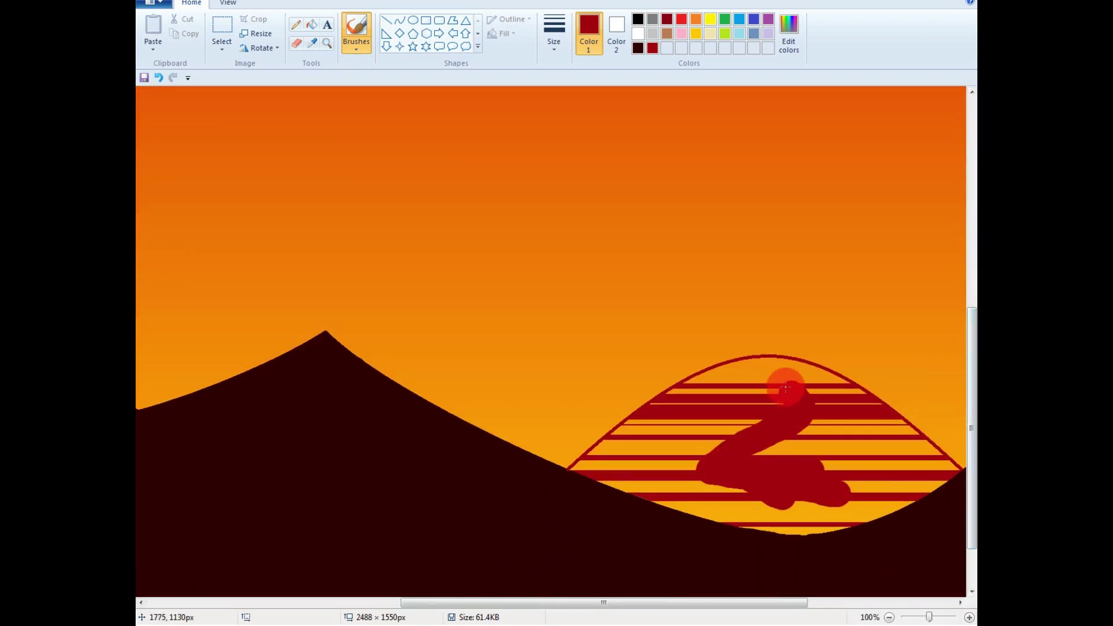
Step: Brush dark red along the hill's upper edge and through its interior, undoing strokes that stray outside the outline
{"action": "left_click_drag", "start_coordinate": [617, 458], "coordinate": [669, 393]}
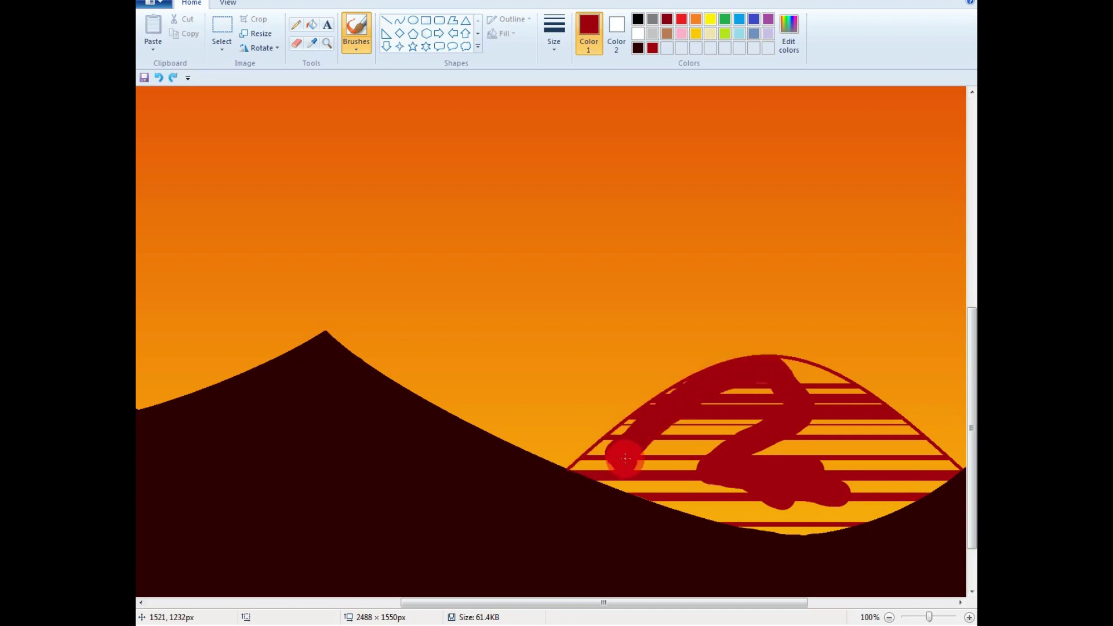
{"action": "mouse_move", "coordinate": [694, 391]}
{"action": "left_mouse_down"}
{"action": "mouse_move", "coordinate": [782, 397]}
{"action": "mouse_move", "coordinate": [781, 369]}
{"action": "mouse_move", "coordinate": [853, 402]}
{"action": "mouse_move", "coordinate": [943, 471]}
{"action": "left_mouse_up"}
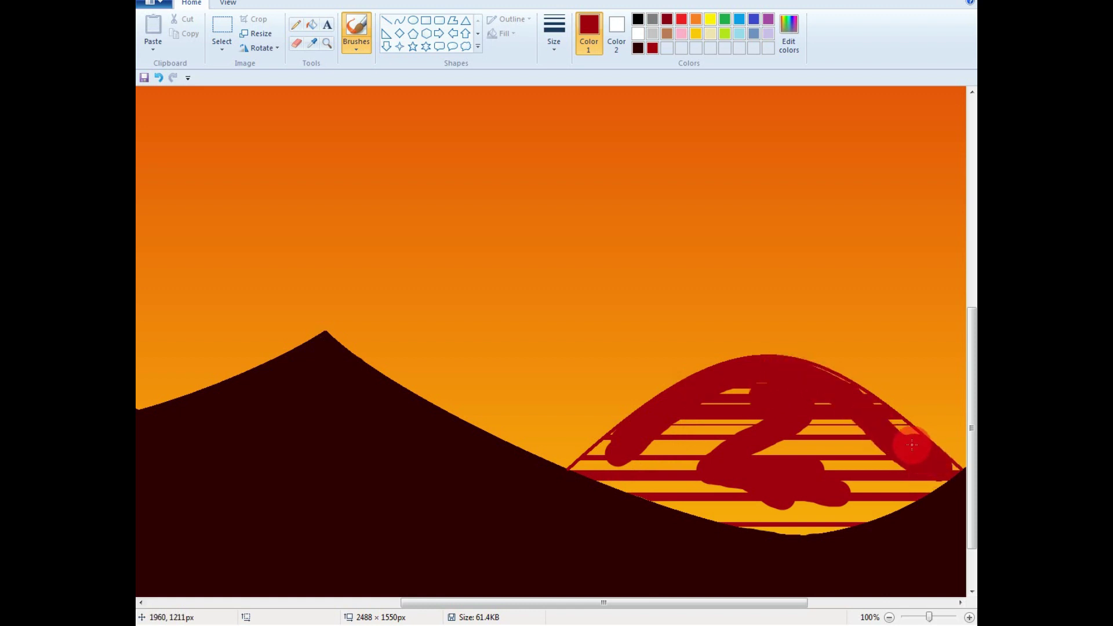
{"action": "key", "text": "ctrl+z"}
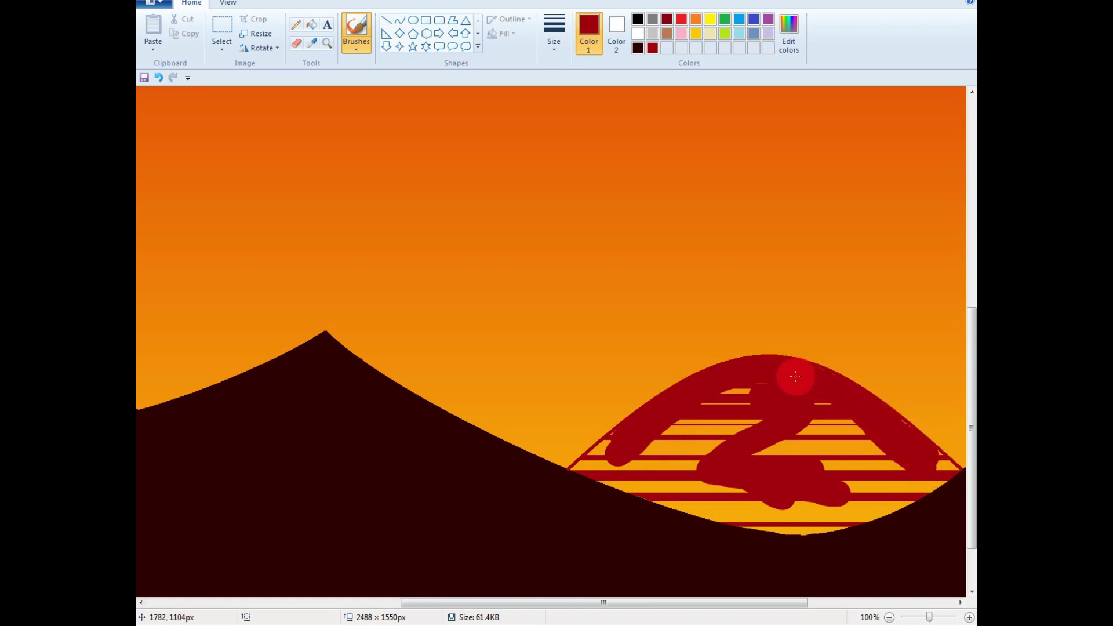
{"action": "mouse_move", "coordinate": [795, 378]}
{"action": "left_mouse_down"}
{"action": "mouse_move", "coordinate": [806, 418]}
{"action": "mouse_move", "coordinate": [836, 415]}
{"action": "mouse_move", "coordinate": [756, 394]}
{"action": "mouse_move", "coordinate": [838, 387]}
{"action": "left_mouse_up"}
{"action": "mouse_move", "coordinate": [912, 445]}
{"action": "left_mouse_down"}
{"action": "mouse_move", "coordinate": [840, 450]}
{"action": "mouse_move", "coordinate": [803, 423]}
{"action": "mouse_move", "coordinate": [627, 457]}
{"action": "mouse_move", "coordinate": [934, 463]}
{"action": "mouse_move", "coordinate": [673, 460]}
{"action": "mouse_move", "coordinate": [731, 453]}
{"action": "mouse_move", "coordinate": [778, 514]}
{"action": "mouse_move", "coordinate": [940, 466]}
{"action": "left_mouse_up"}
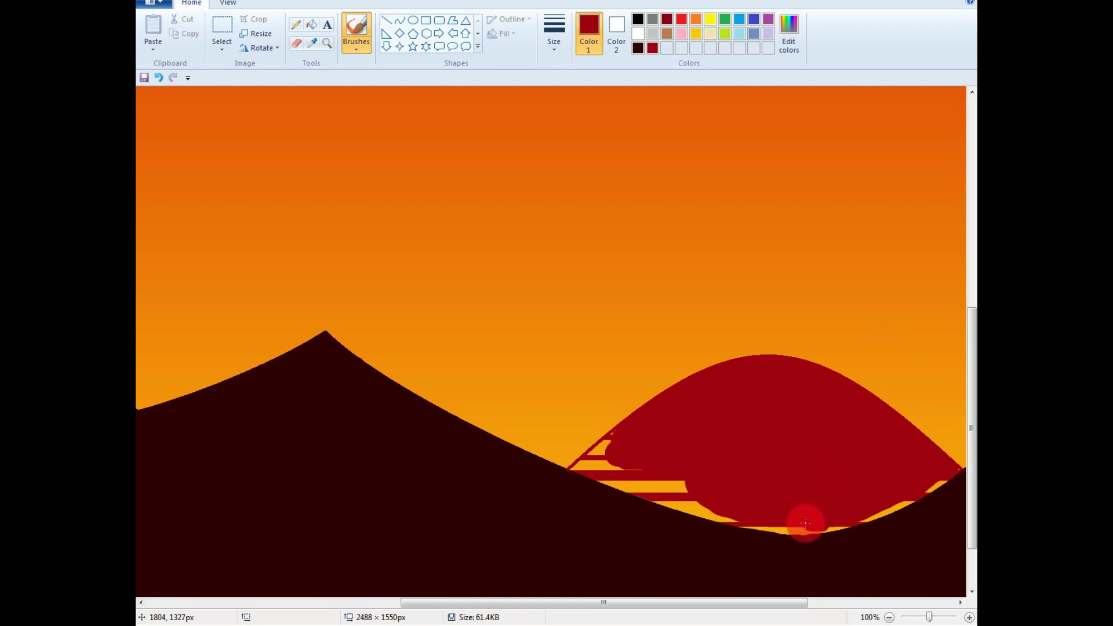
{"action": "mouse_move", "coordinate": [805, 523]}
{"action": "left_mouse_down"}
{"action": "mouse_move", "coordinate": [687, 493]}
{"action": "mouse_move", "coordinate": [615, 439]}
{"action": "left_mouse_up"}
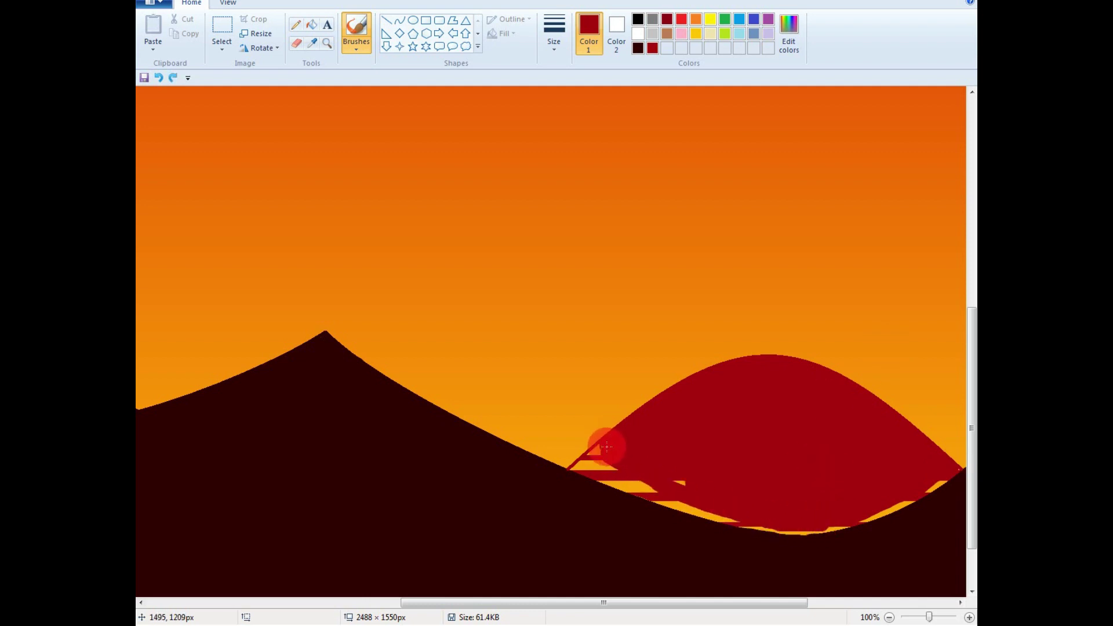
{"action": "left_click", "coordinate": [578, 468]}
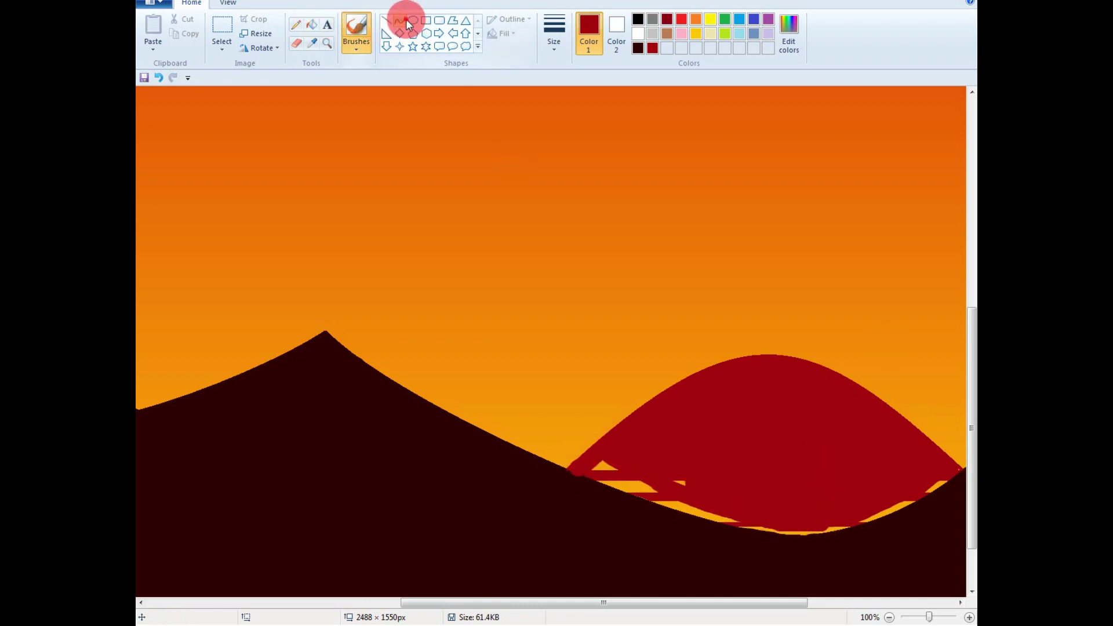
Step: Trace the hill's lower edge along the mountains with a dark red curve and paint over the remaining gaps
{"action": "left_click", "coordinate": [405, 21]}
{"action": "mouse_move", "coordinate": [568, 468]}
{"action": "left_mouse_down"}
{"action": "mouse_move", "coordinate": [970, 466]}
{"action": "mouse_move", "coordinate": [596, 485]}
{"action": "mouse_move", "coordinate": [766, 546]}
{"action": "mouse_move", "coordinate": [830, 505]}
{"action": "mouse_move", "coordinate": [846, 565]}
{"action": "mouse_move", "coordinate": [807, 566]}
{"action": "mouse_move", "coordinate": [824, 565]}
{"action": "left_mouse_up"}
{"action": "left_click", "coordinate": [363, 23]}
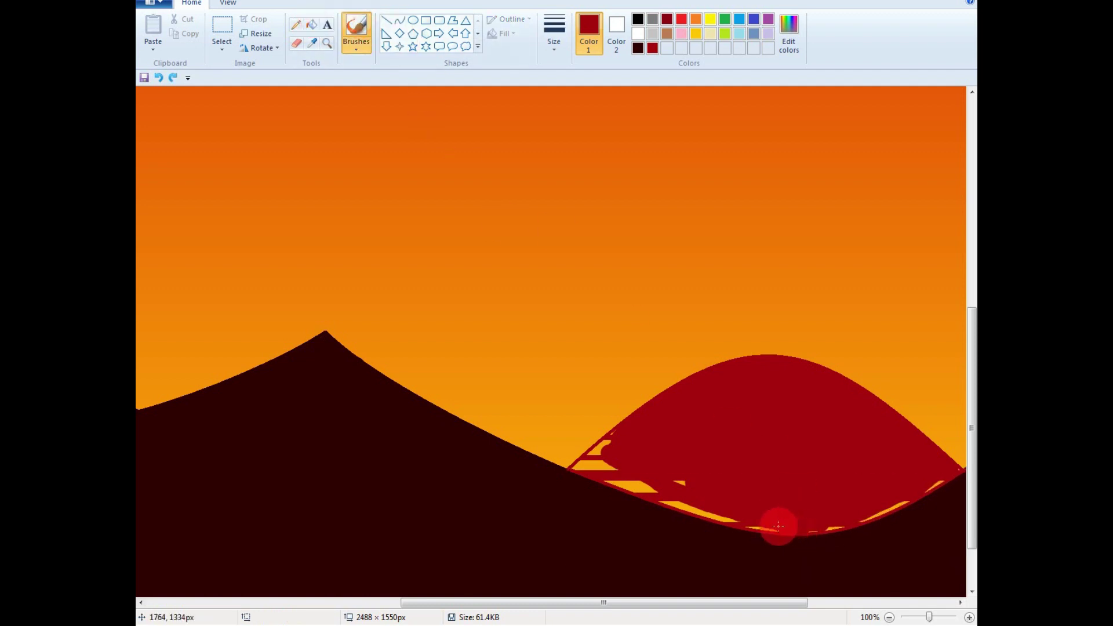
{"action": "mouse_move", "coordinate": [778, 526]}
{"action": "left_mouse_down"}
{"action": "mouse_move", "coordinate": [642, 482]}
{"action": "mouse_move", "coordinate": [698, 509]}
{"action": "mouse_move", "coordinate": [810, 524]}
{"action": "mouse_move", "coordinate": [693, 506]}
{"action": "mouse_move", "coordinate": [617, 434]}
{"action": "left_mouse_up"}
{"action": "key", "text": "ctrl+z"}
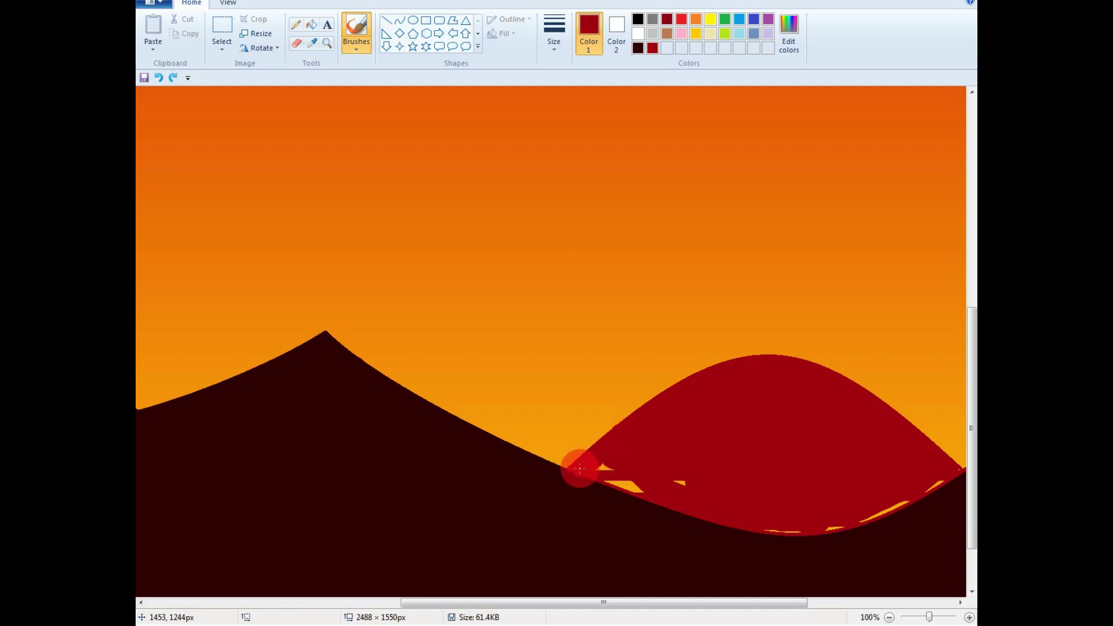
{"action": "mouse_move", "coordinate": [616, 475]}
{"action": "left_mouse_down"}
{"action": "mouse_move", "coordinate": [653, 477]}
{"action": "mouse_move", "coordinate": [773, 524]}
{"action": "mouse_move", "coordinate": [884, 507]}
{"action": "mouse_move", "coordinate": [962, 473]}
{"action": "left_mouse_up"}
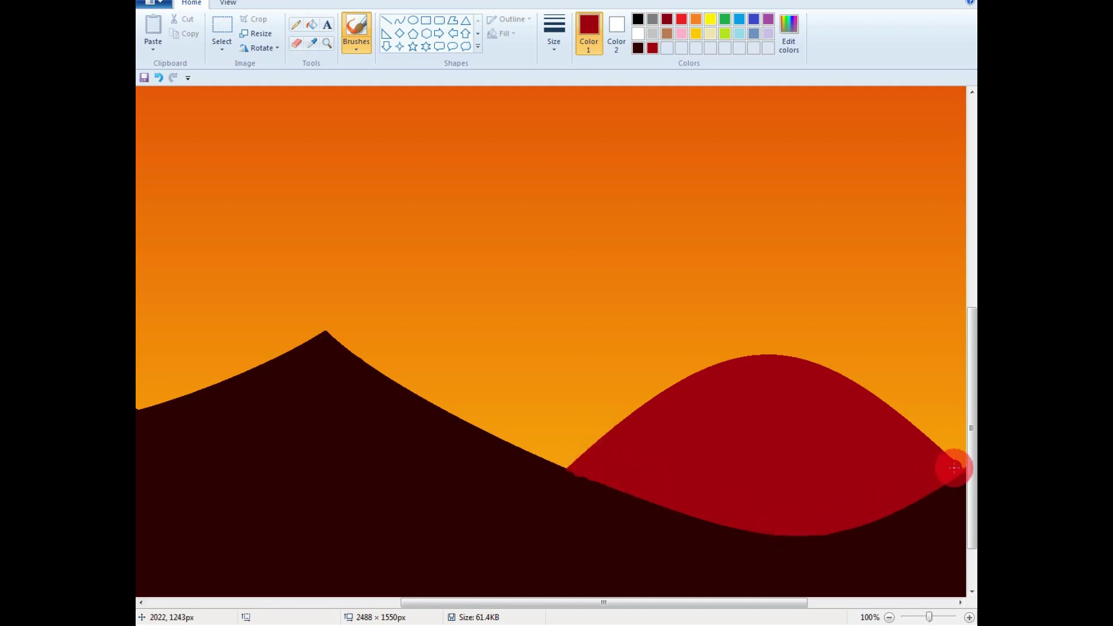
{"action": "left_click", "coordinate": [890, 617]}
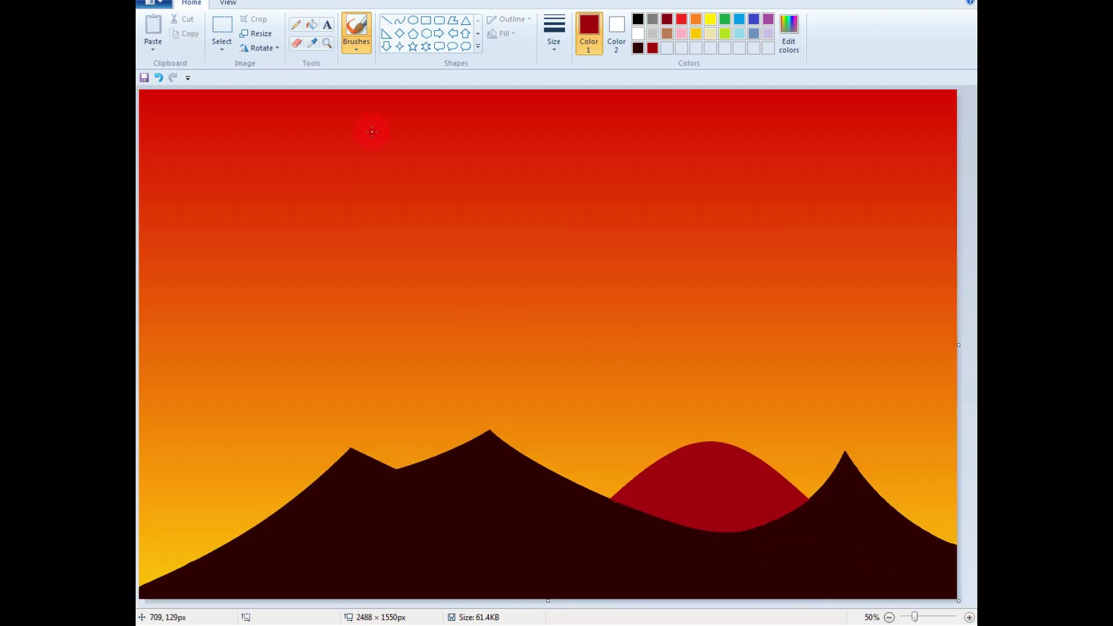
Step: Mix a light red (Red 255, Green 51, Blue 71) and draw a low arched hill outline between the central mountain and the dark red hill
{"action": "left_click", "coordinate": [789, 32]}
{"action": "left_click", "coordinate": [694, 266]}
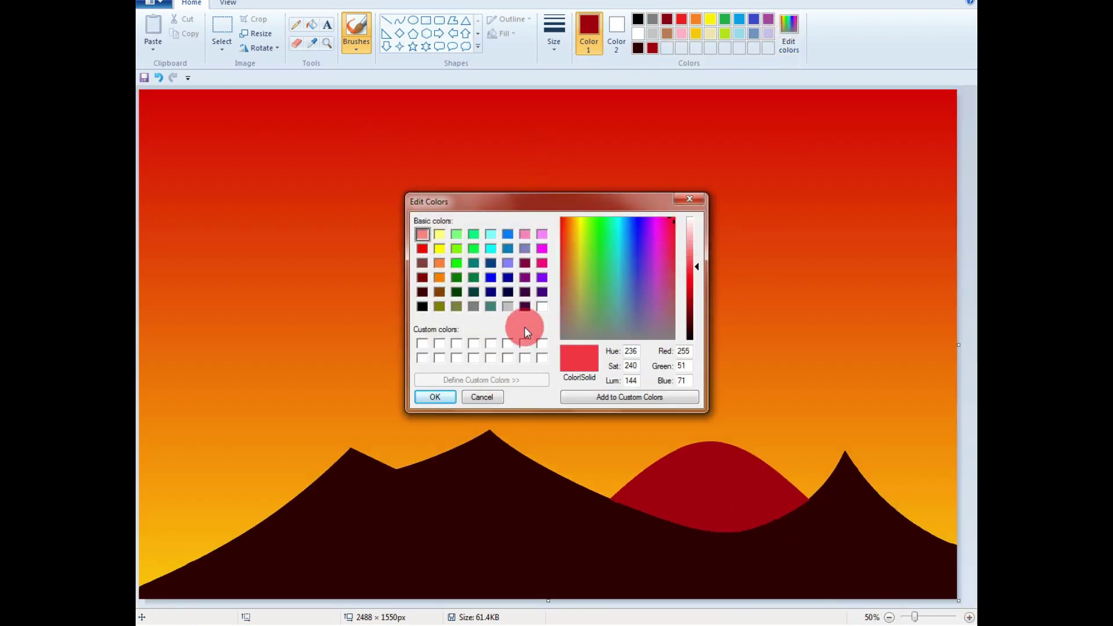
{"action": "left_click", "coordinate": [426, 394]}
{"action": "left_click", "coordinate": [399, 20]}
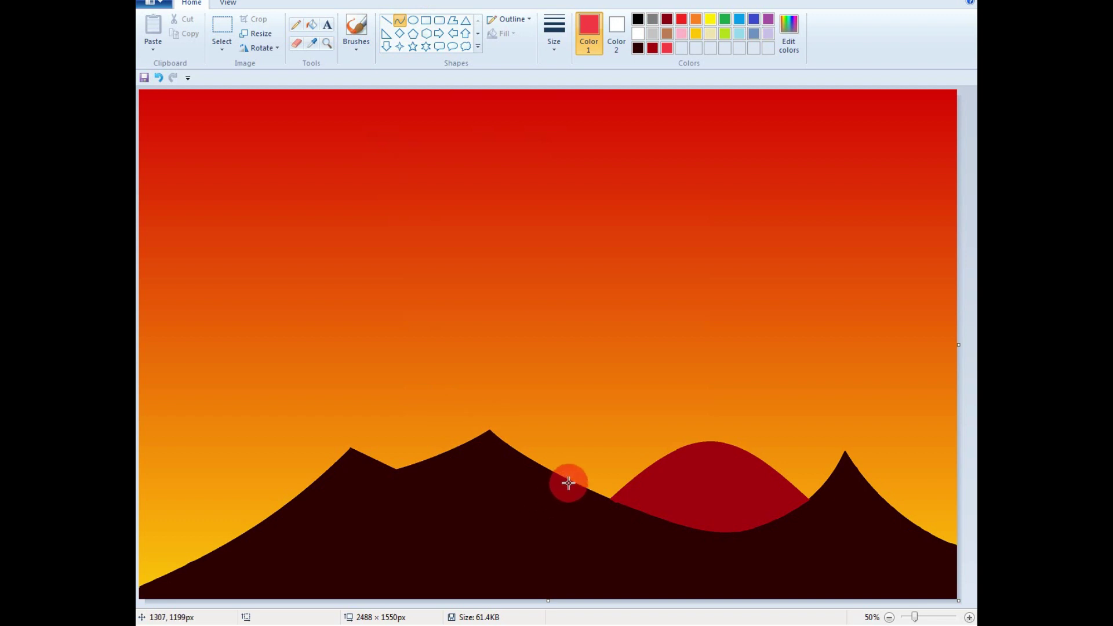
{"action": "left_click", "coordinate": [969, 618]}
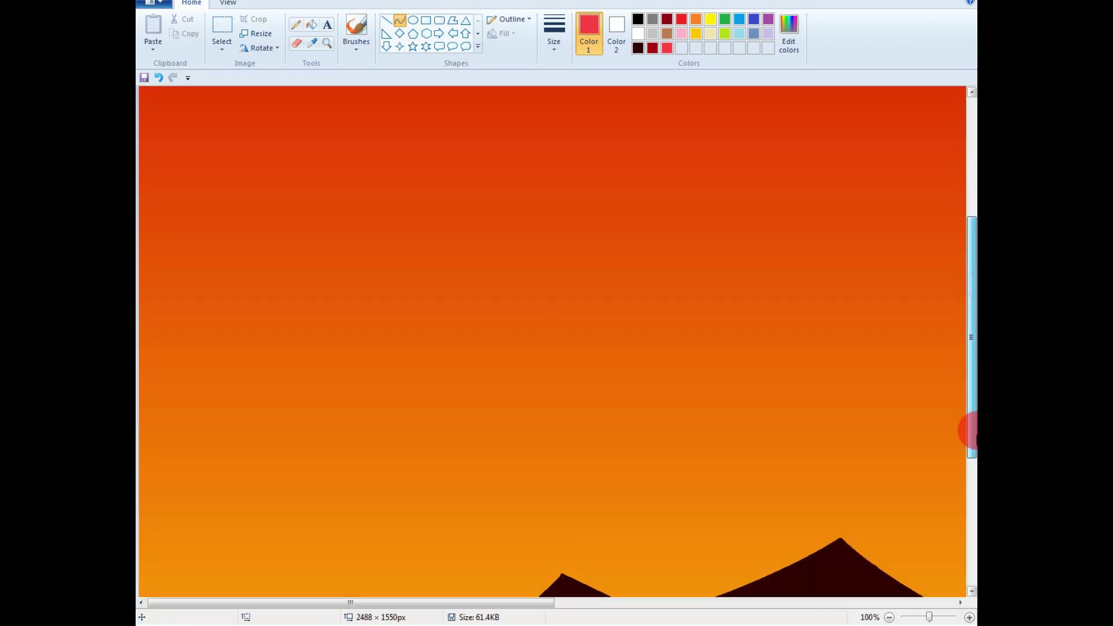
{"action": "left_click", "coordinate": [969, 427]}
{"action": "left_click", "coordinate": [603, 606]}
{"action": "left_click_drag", "start_coordinate": [458, 427], "coordinate": [724, 406]}
{"action": "mouse_move", "coordinate": [542, 417]}
{"action": "left_mouse_down"}
{"action": "mouse_move", "coordinate": [469, 371]}
{"action": "mouse_move", "coordinate": [626, 360]}
{"action": "left_mouse_up"}
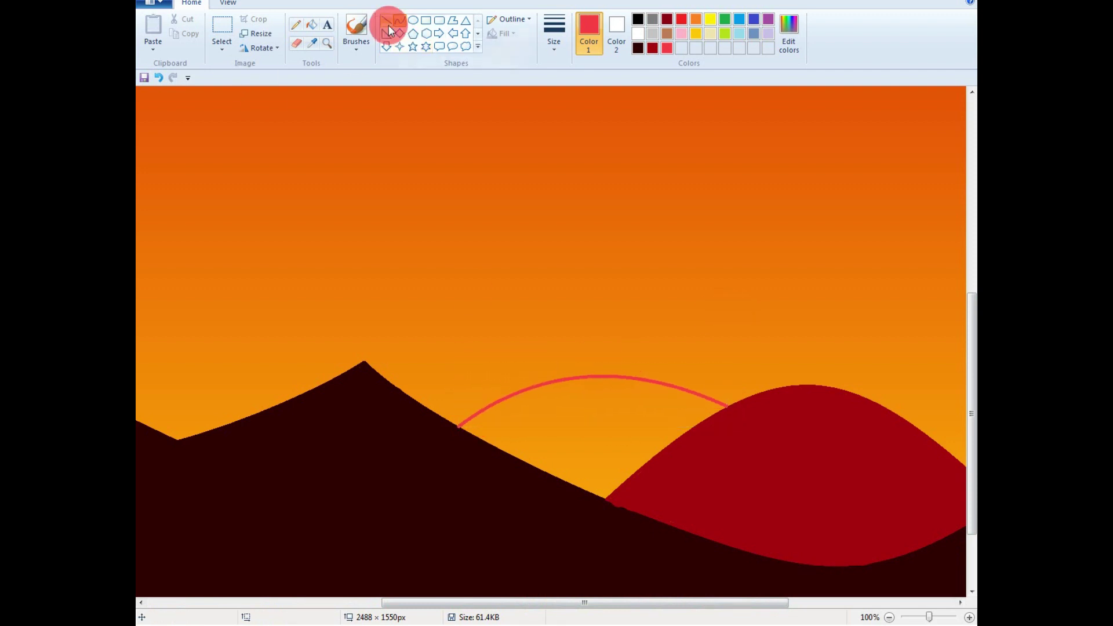
Step: Brush light red under the new hill's upper edge, undoing a stray stroke, and trace its lower edges along the mountain and the dark red hill
{"action": "left_click", "coordinate": [356, 28]}
{"action": "mouse_move", "coordinate": [576, 402]}
{"action": "left_mouse_down"}
{"action": "mouse_move", "coordinate": [628, 392]}
{"action": "mouse_move", "coordinate": [561, 387]}
{"action": "mouse_move", "coordinate": [592, 399]}
{"action": "mouse_move", "coordinate": [619, 387]}
{"action": "mouse_move", "coordinate": [549, 392]}
{"action": "mouse_move", "coordinate": [487, 423]}
{"action": "left_mouse_up"}
{"action": "key", "text": "ctrl+z"}
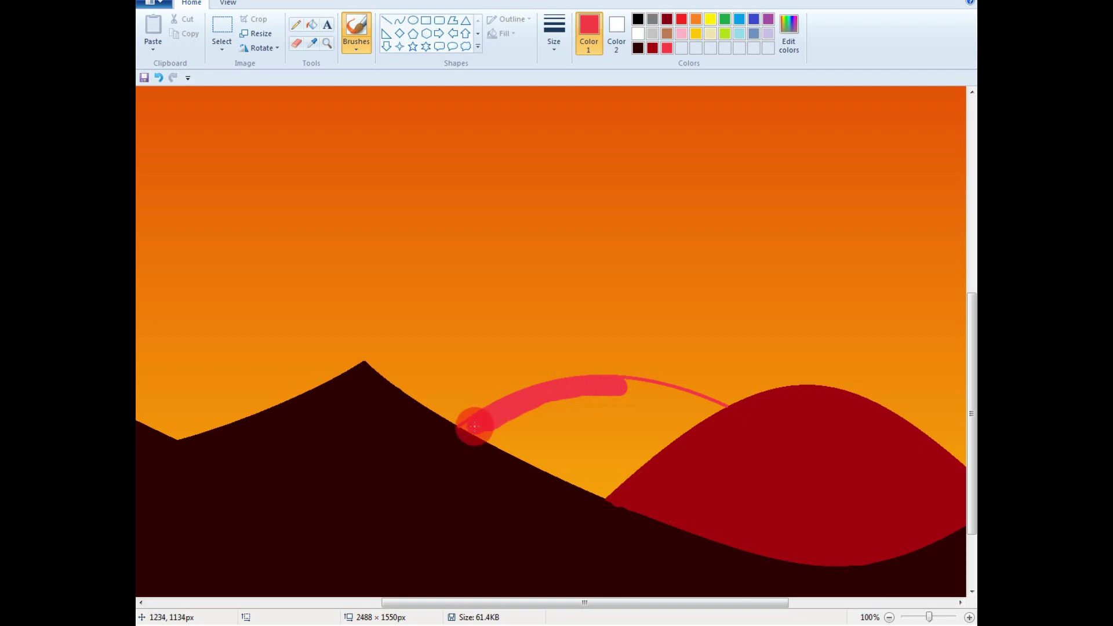
{"action": "left_click", "coordinate": [399, 20]}
{"action": "mouse_move", "coordinate": [460, 427]}
{"action": "left_mouse_down"}
{"action": "mouse_move", "coordinate": [605, 499]}
{"action": "mouse_move", "coordinate": [727, 406]}
{"action": "left_mouse_up"}
{"action": "left_click", "coordinate": [601, 497]}
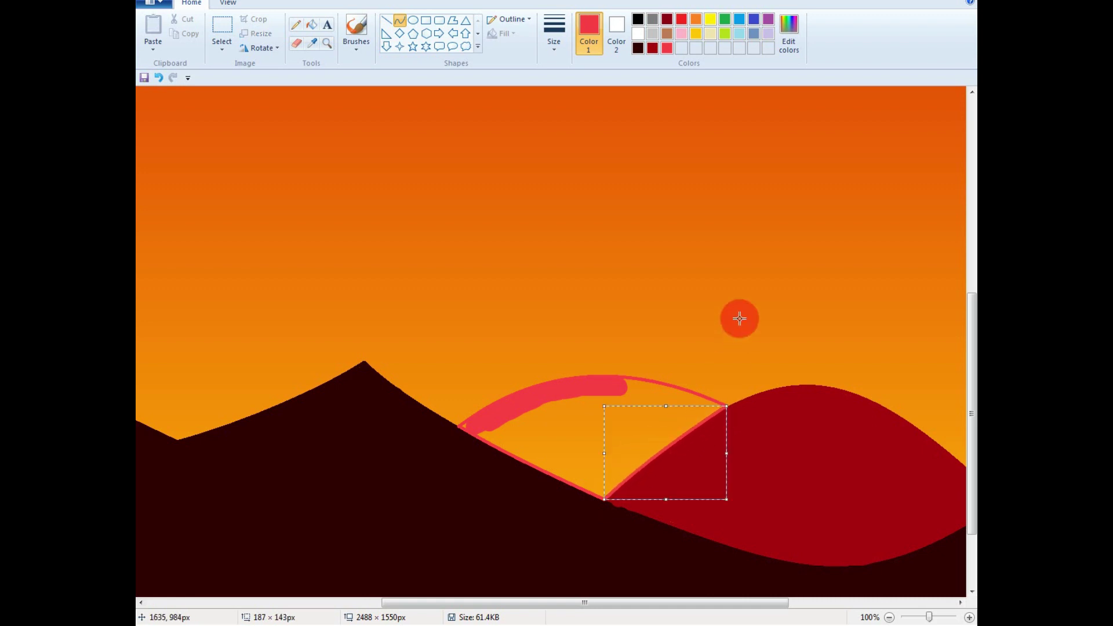
Step: Paint the interior of the outlined hill light red with the brush, undoing strokes that stray outside the outline
{"action": "left_click", "coordinate": [356, 32]}
{"action": "left_click", "coordinate": [521, 348]}
{"action": "mouse_move", "coordinate": [603, 410]}
{"action": "left_mouse_down"}
{"action": "mouse_move", "coordinate": [477, 416]}
{"action": "mouse_move", "coordinate": [471, 428]}
{"action": "mouse_move", "coordinate": [551, 467]}
{"action": "left_mouse_up"}
{"action": "key", "text": "ctrl+z"}
{"action": "key", "text": "ctrl+z"}
{"action": "mouse_move", "coordinate": [471, 427]}
{"action": "left_mouse_down"}
{"action": "mouse_move", "coordinate": [575, 444]}
{"action": "mouse_move", "coordinate": [502, 431]}
{"action": "mouse_move", "coordinate": [589, 416]}
{"action": "mouse_move", "coordinate": [511, 416]}
{"action": "mouse_move", "coordinate": [509, 406]}
{"action": "mouse_move", "coordinate": [570, 411]}
{"action": "mouse_move", "coordinate": [640, 394]}
{"action": "mouse_move", "coordinate": [631, 388]}
{"action": "mouse_move", "coordinate": [715, 407]}
{"action": "mouse_move", "coordinate": [597, 491]}
{"action": "mouse_move", "coordinate": [496, 439]}
{"action": "mouse_move", "coordinate": [600, 470]}
{"action": "mouse_move", "coordinate": [683, 418]}
{"action": "mouse_move", "coordinate": [572, 419]}
{"action": "mouse_move", "coordinate": [653, 415]}
{"action": "mouse_move", "coordinate": [597, 421]}
{"action": "mouse_move", "coordinate": [582, 452]}
{"action": "mouse_move", "coordinate": [661, 418]}
{"action": "mouse_move", "coordinate": [608, 453]}
{"action": "mouse_move", "coordinate": [645, 441]}
{"action": "mouse_move", "coordinate": [650, 404]}
{"action": "mouse_move", "coordinate": [692, 401]}
{"action": "mouse_move", "coordinate": [621, 384]}
{"action": "mouse_move", "coordinate": [683, 392]}
{"action": "left_mouse_up"}
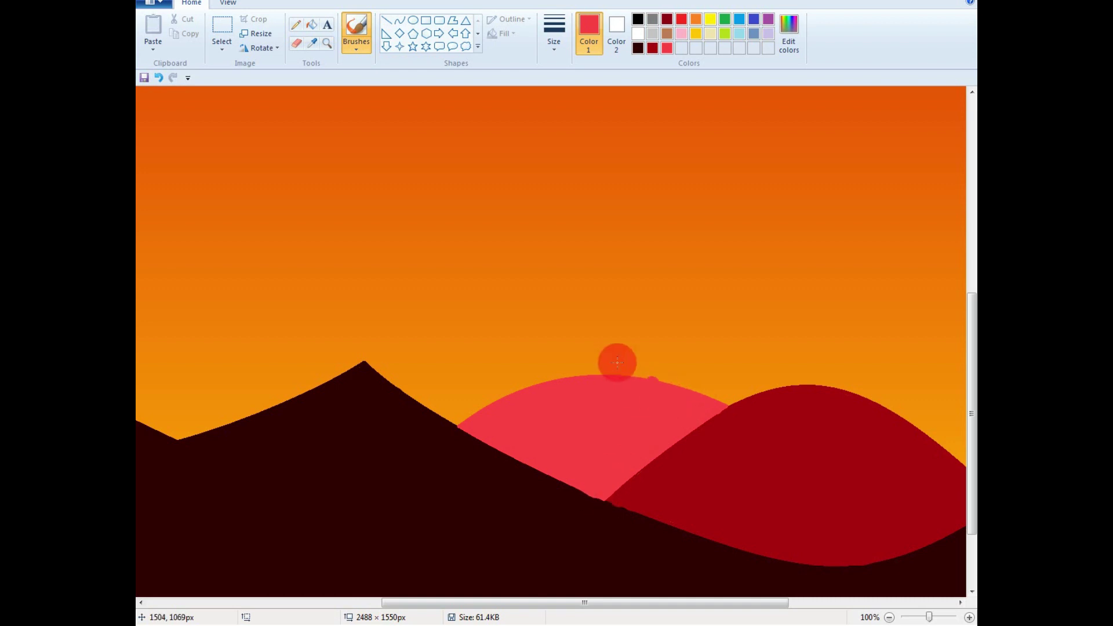
Step: Mix a slightly darker shade of the light red and fill the new hill with it
{"action": "left_click", "coordinate": [889, 617]}
{"action": "left_click", "coordinate": [785, 30]}
{"action": "left_click_drag", "start_coordinate": [690, 265], "coordinate": [694, 273]}
{"action": "left_click", "coordinate": [444, 387]}
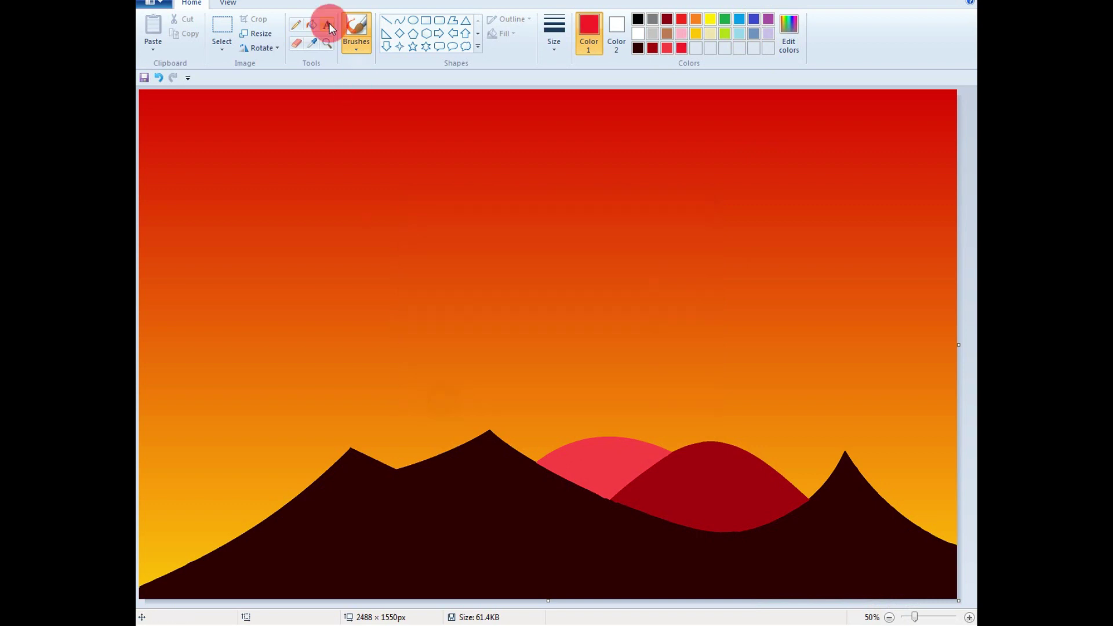
{"action": "left_click", "coordinate": [312, 25]}
{"action": "left_click", "coordinate": [611, 454]}
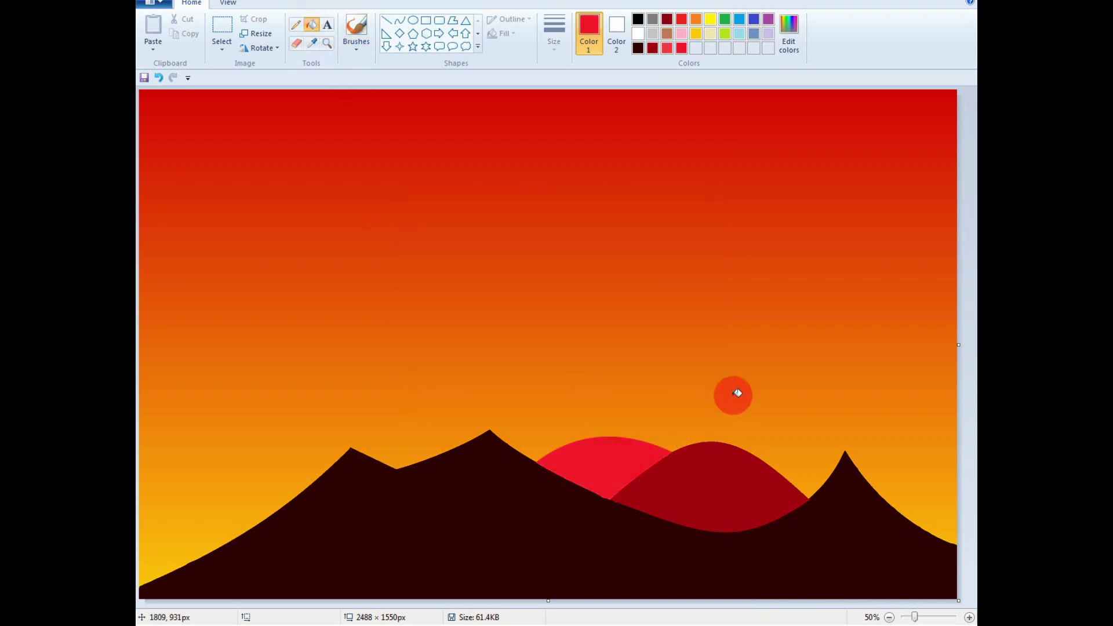
Step: Draw a small peaked mountain outline in bright red from the canvas's left edge to the slope of the leftmost dark mountain
{"action": "left_click", "coordinate": [399, 19]}
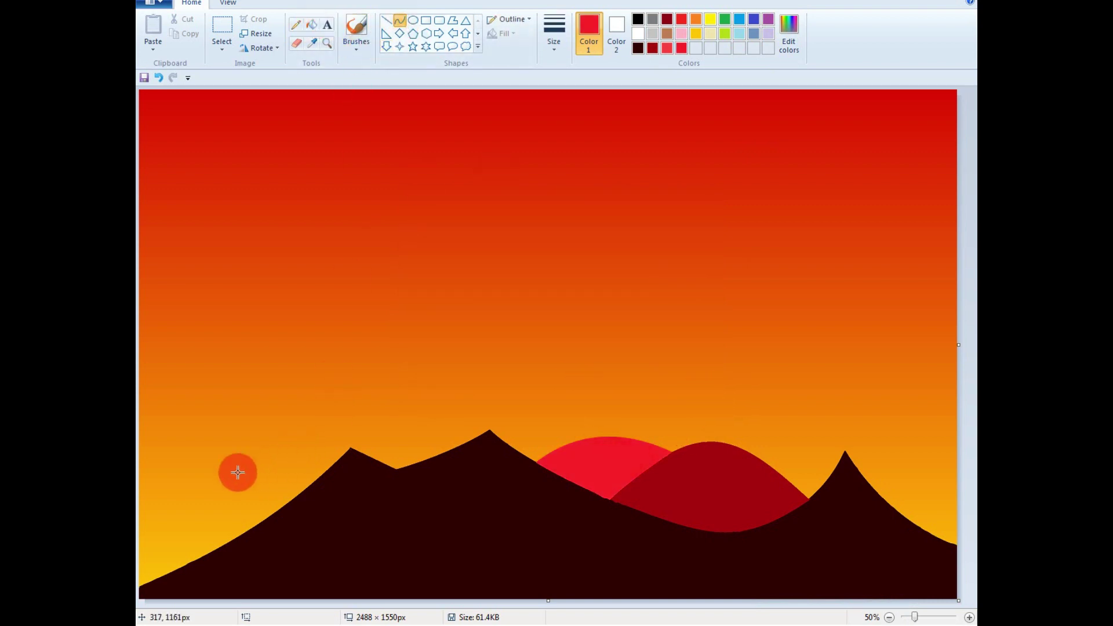
{"action": "left_click_drag", "start_coordinate": [140, 542], "coordinate": [232, 479]}
{"action": "mouse_move", "coordinate": [228, 483]}
{"action": "left_mouse_down"}
{"action": "mouse_move", "coordinate": [186, 520]}
{"action": "mouse_move", "coordinate": [249, 423]}
{"action": "mouse_move", "coordinate": [231, 479]}
{"action": "mouse_move", "coordinate": [273, 509]}
{"action": "mouse_move", "coordinate": [273, 447]}
{"action": "mouse_move", "coordinate": [241, 494]}
{"action": "left_mouse_up"}
Step: Brush the first bright red strokes across the middle of the small peaked mountain
{"action": "left_click", "coordinate": [356, 29]}
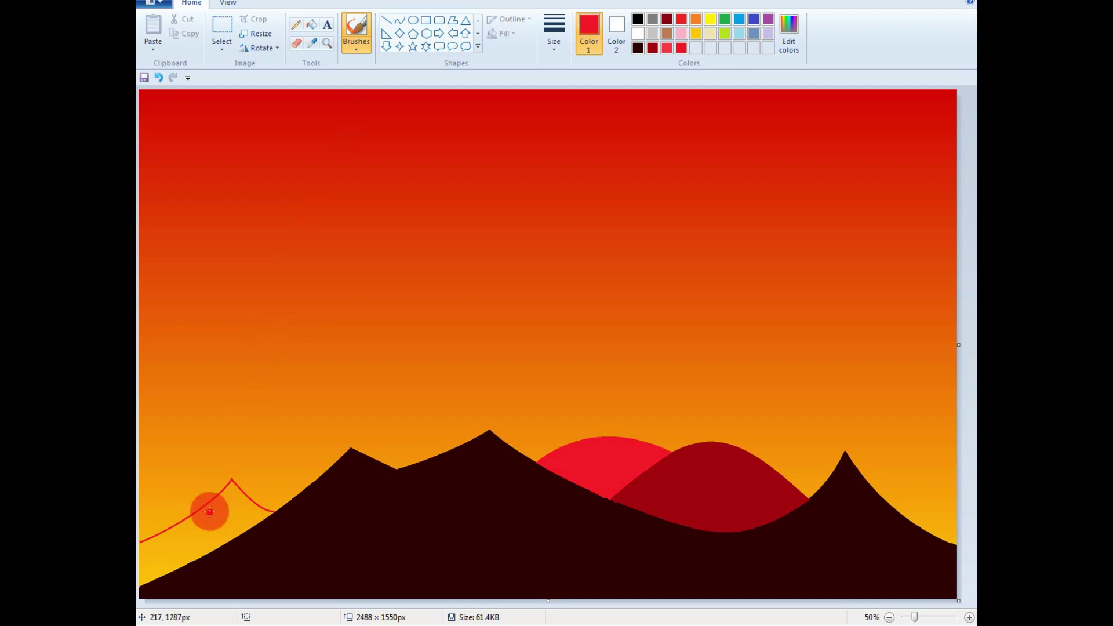
{"action": "left_click_drag", "start_coordinate": [223, 514], "coordinate": [169, 534]}
{"action": "left_click", "coordinate": [970, 618]}
{"action": "left_click", "coordinate": [972, 460]}
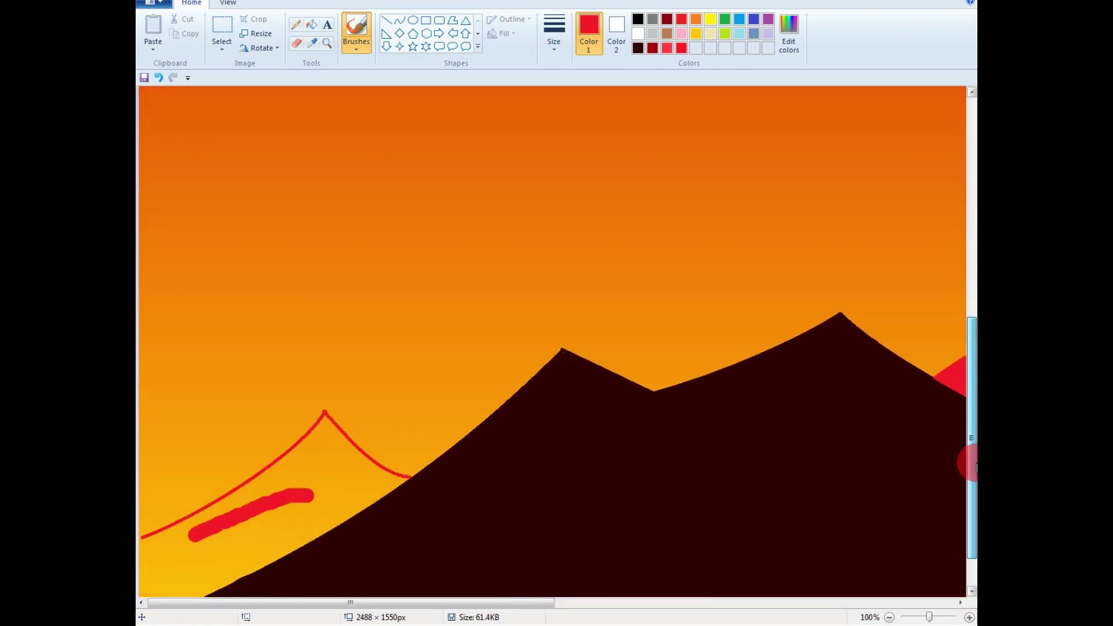
{"action": "left_click_drag", "start_coordinate": [328, 510], "coordinate": [197, 540]}
Step: Trace the small mountain's lower edge with a bright red curve along the dark mountain's slope
{"action": "left_click", "coordinate": [399, 20]}
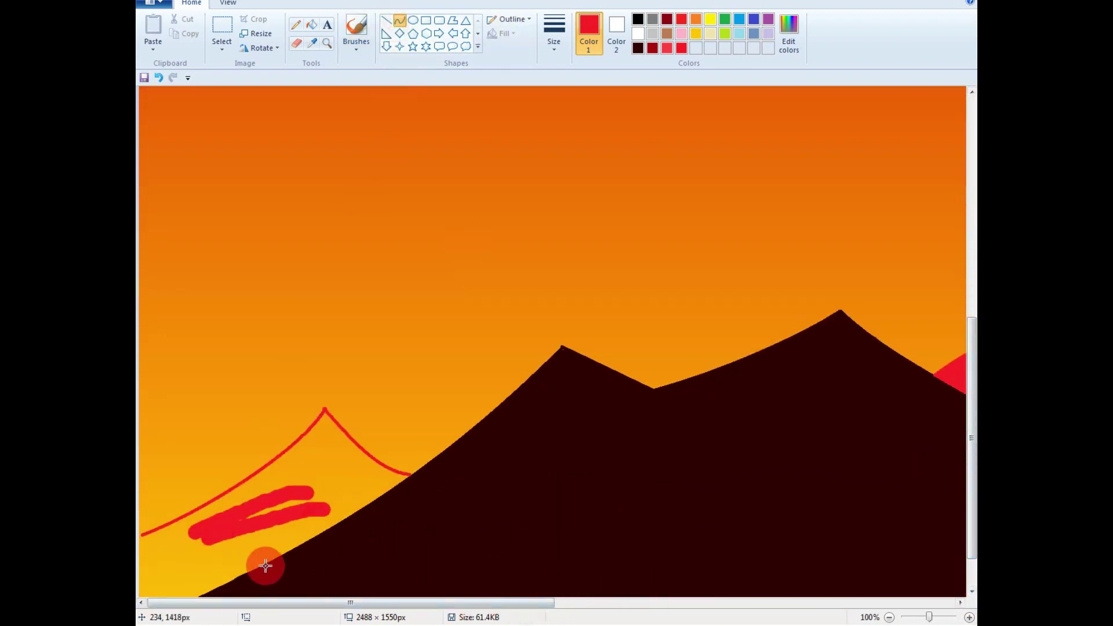
{"action": "left_click_drag", "start_coordinate": [199, 595], "coordinate": [409, 474]}
{"action": "left_click_drag", "start_coordinate": [268, 556], "coordinate": [338, 529]}
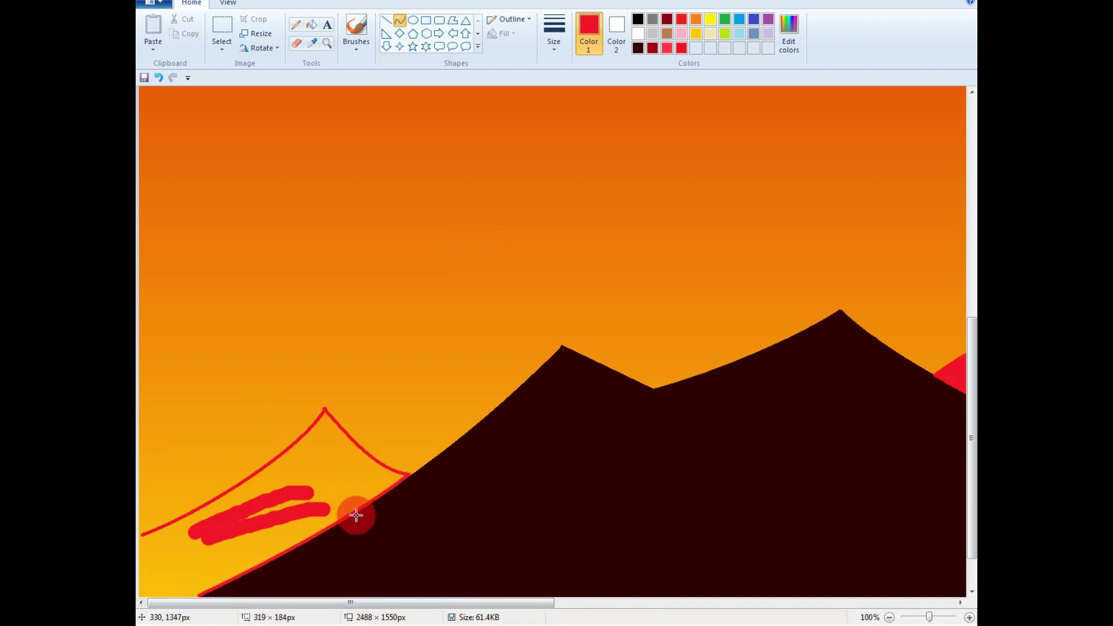
Step: Brush bright red along the small mountain's upper left slope and through its middle, undoing a stray stroke
{"action": "left_click", "coordinate": [355, 30]}
{"action": "mouse_move", "coordinate": [283, 499]}
{"action": "left_mouse_down"}
{"action": "mouse_move", "coordinate": [164, 546]}
{"action": "mouse_move", "coordinate": [156, 533]}
{"action": "mouse_move", "coordinate": [144, 556]}
{"action": "left_mouse_up"}
{"action": "key", "text": "ctrl+z"}
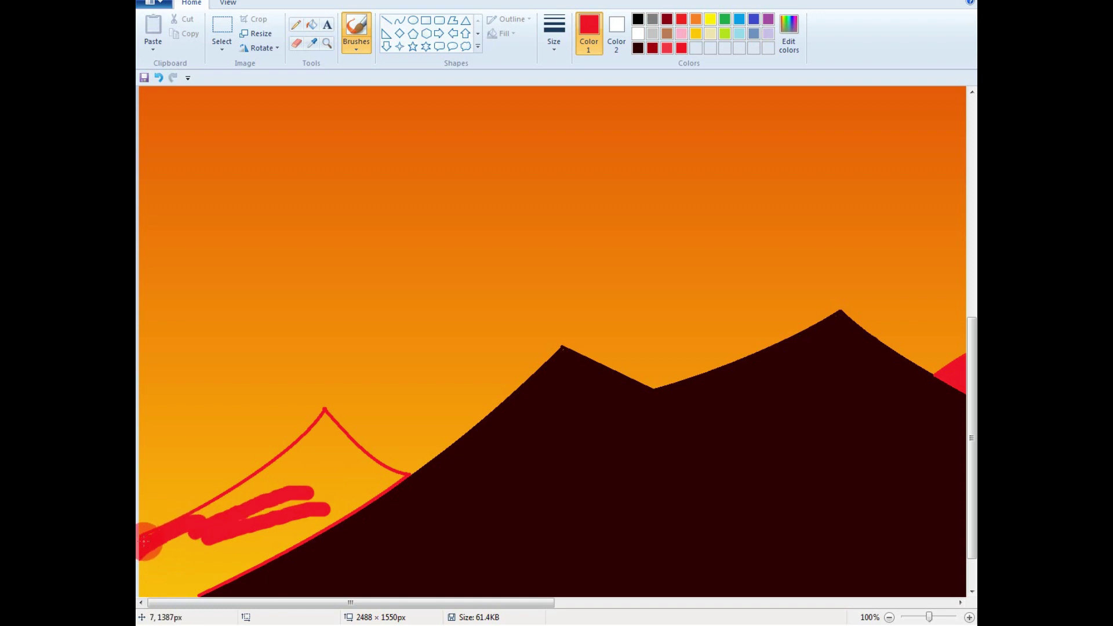
{"action": "mouse_move", "coordinate": [326, 510]}
{"action": "left_mouse_down"}
{"action": "mouse_move", "coordinate": [287, 494]}
{"action": "mouse_move", "coordinate": [315, 497]}
{"action": "left_mouse_up"}
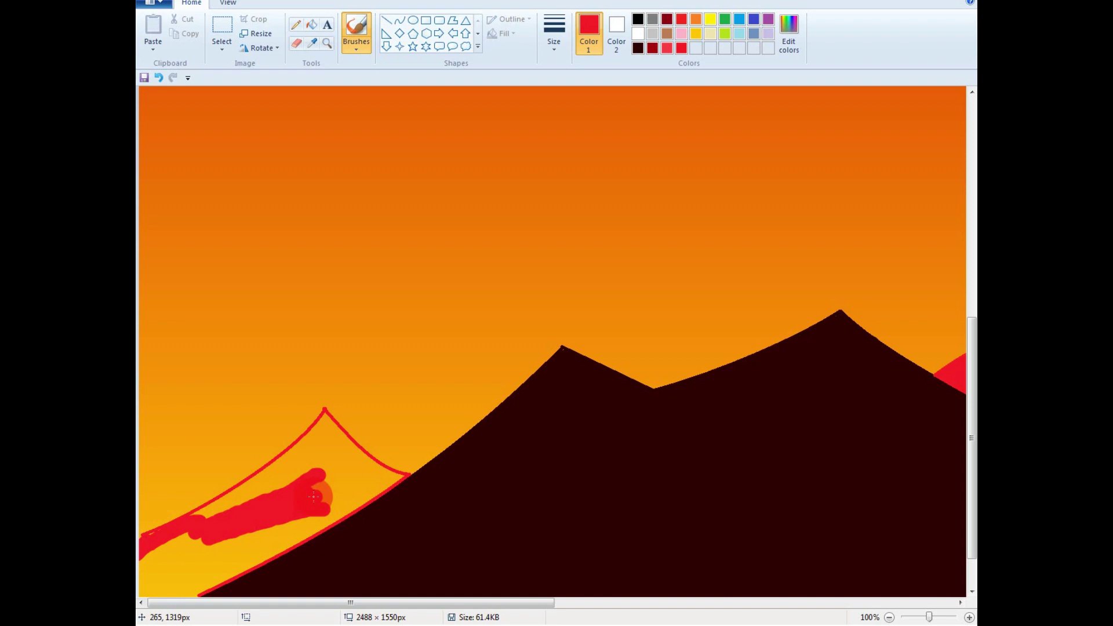
{"action": "mouse_move", "coordinate": [293, 462]}
{"action": "left_mouse_down"}
{"action": "mouse_move", "coordinate": [149, 532]}
{"action": "mouse_move", "coordinate": [161, 538]}
{"action": "mouse_move", "coordinate": [185, 513]}
{"action": "mouse_move", "coordinate": [282, 491]}
{"action": "left_mouse_up"}
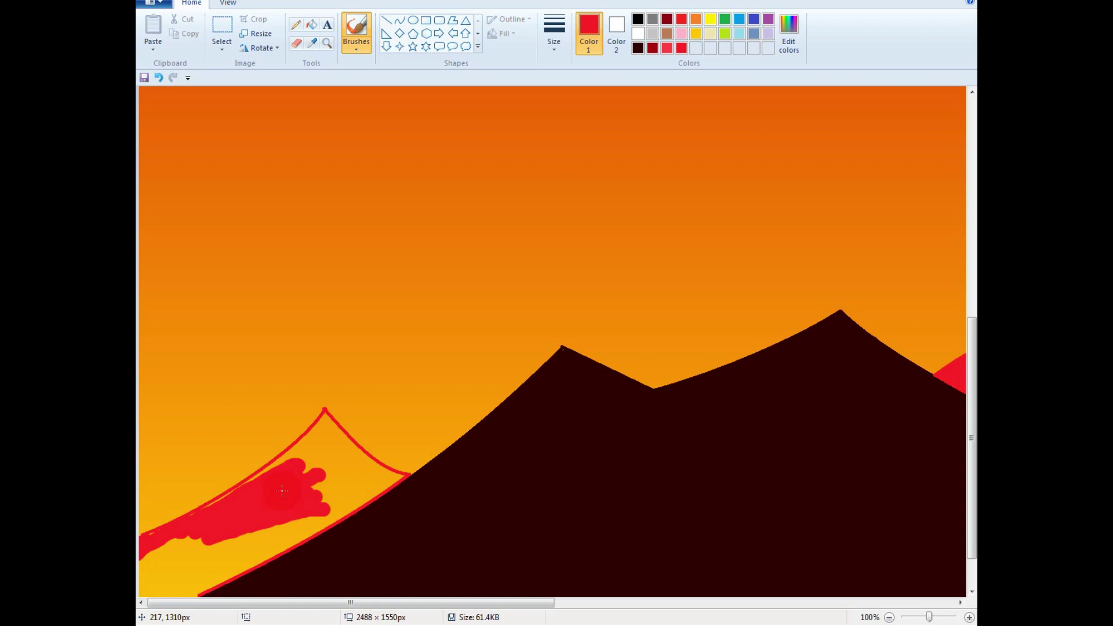
{"action": "mouse_move", "coordinate": [313, 445]}
{"action": "left_mouse_down"}
{"action": "mouse_move", "coordinate": [144, 541]}
{"action": "mouse_move", "coordinate": [159, 548]}
{"action": "mouse_move", "coordinate": [144, 571]}
{"action": "mouse_move", "coordinate": [202, 607]}
{"action": "left_mouse_up"}
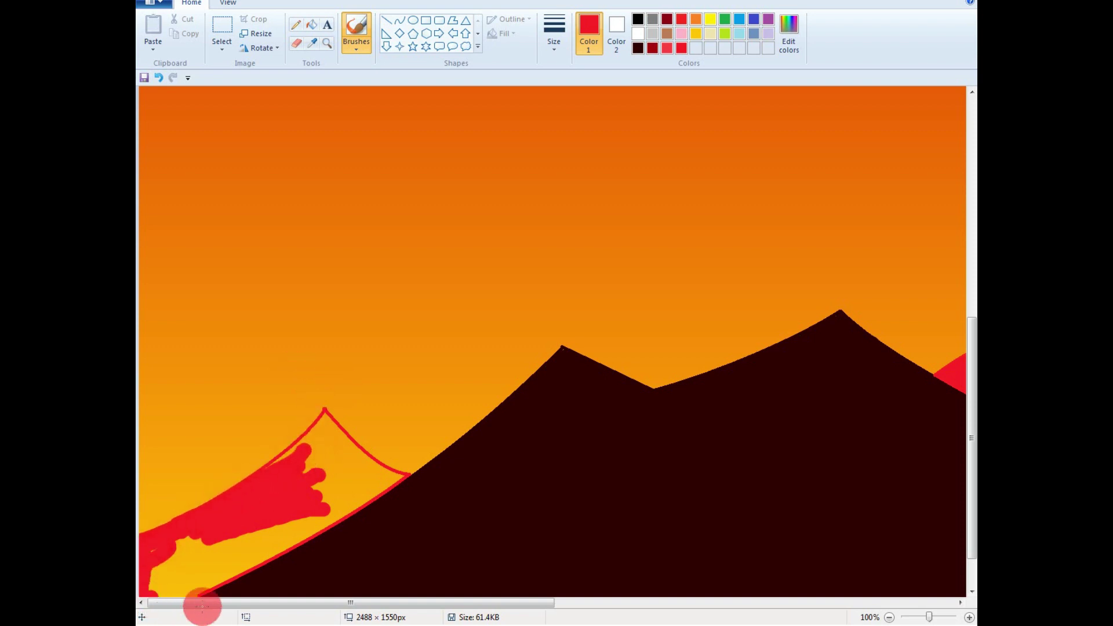
Step: Paint the rest of the small mountain bright red down to the dark slope and canvas edge, undoing strokes that stray outside
{"action": "scroll", "coordinate": [597, 459], "scroll_direction": "down", "scroll_amount": 2}
{"action": "key", "text": "ctrl+z"}
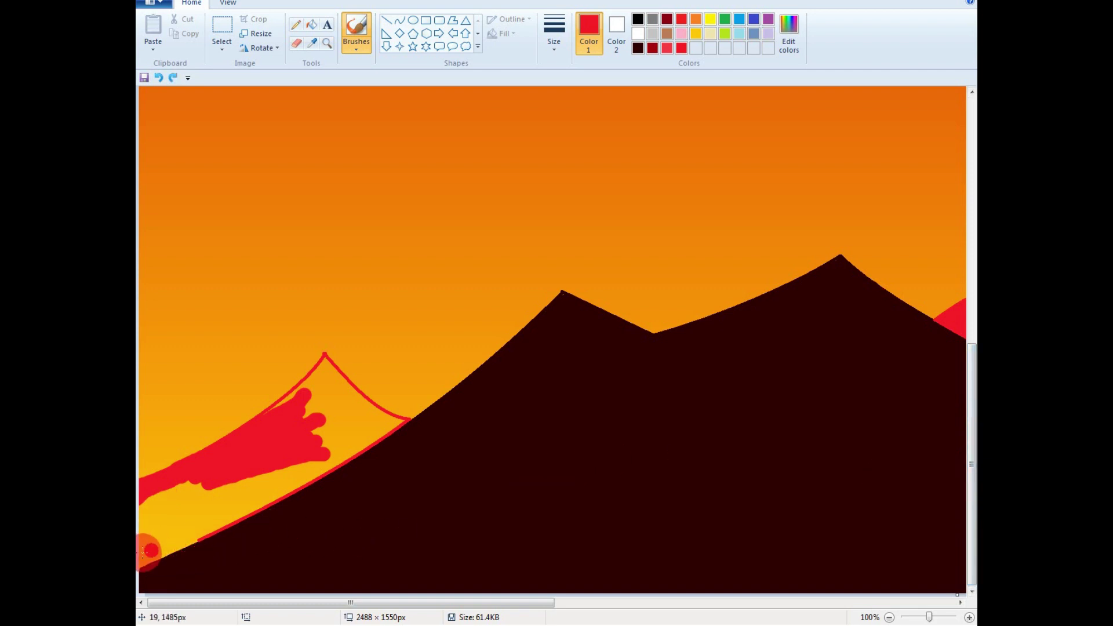
{"action": "mouse_move", "coordinate": [142, 505]}
{"action": "left_mouse_down"}
{"action": "mouse_move", "coordinate": [144, 561]}
{"action": "mouse_move", "coordinate": [262, 498]}
{"action": "mouse_move", "coordinate": [229, 495]}
{"action": "mouse_move", "coordinate": [234, 489]}
{"action": "mouse_move", "coordinate": [185, 514]}
{"action": "mouse_move", "coordinate": [143, 499]}
{"action": "mouse_move", "coordinate": [160, 512]}
{"action": "mouse_move", "coordinate": [150, 540]}
{"action": "mouse_move", "coordinate": [205, 520]}
{"action": "mouse_move", "coordinate": [183, 533]}
{"action": "mouse_move", "coordinate": [253, 468]}
{"action": "mouse_move", "coordinate": [211, 527]}
{"action": "mouse_move", "coordinate": [276, 455]}
{"action": "left_mouse_up"}
{"action": "mouse_move", "coordinate": [216, 527]}
{"action": "left_mouse_down"}
{"action": "mouse_move", "coordinate": [313, 464]}
{"action": "mouse_move", "coordinate": [275, 476]}
{"action": "mouse_move", "coordinate": [259, 502]}
{"action": "mouse_move", "coordinate": [306, 413]}
{"action": "mouse_move", "coordinate": [327, 410]}
{"action": "mouse_move", "coordinate": [269, 417]}
{"action": "mouse_move", "coordinate": [325, 363]}
{"action": "mouse_move", "coordinate": [343, 394]}
{"action": "mouse_move", "coordinate": [397, 421]}
{"action": "mouse_move", "coordinate": [283, 409]}
{"action": "mouse_move", "coordinate": [269, 417]}
{"action": "mouse_move", "coordinate": [326, 365]}
{"action": "mouse_move", "coordinate": [261, 428]}
{"action": "mouse_move", "coordinate": [306, 467]}
{"action": "mouse_move", "coordinate": [281, 492]}
{"action": "mouse_move", "coordinate": [397, 423]}
{"action": "mouse_move", "coordinate": [332, 371]}
{"action": "mouse_move", "coordinate": [328, 401]}
{"action": "mouse_move", "coordinate": [310, 403]}
{"action": "mouse_move", "coordinate": [329, 452]}
{"action": "mouse_move", "coordinate": [353, 435]}
{"action": "mouse_move", "coordinate": [342, 407]}
{"action": "mouse_move", "coordinate": [320, 434]}
{"action": "mouse_move", "coordinate": [340, 411]}
{"action": "mouse_move", "coordinate": [334, 422]}
{"action": "mouse_move", "coordinate": [381, 426]}
{"action": "mouse_move", "coordinate": [335, 444]}
{"action": "mouse_move", "coordinate": [383, 418]}
{"action": "mouse_move", "coordinate": [333, 375]}
{"action": "mouse_move", "coordinate": [315, 402]}
{"action": "mouse_move", "coordinate": [343, 417]}
{"action": "mouse_move", "coordinate": [309, 441]}
{"action": "left_mouse_up"}
{"action": "key", "text": "ctrl+z"}
{"action": "key", "text": "ctrl+z"}
{"action": "key", "text": "ctrl+z"}
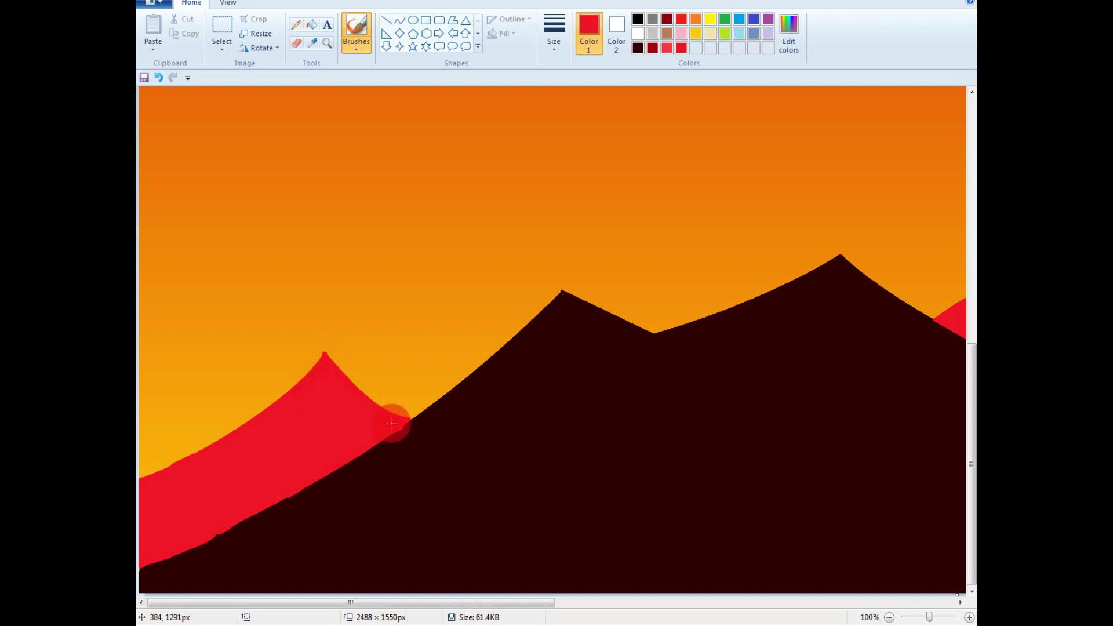
Step: Draw a solid white circle of 579 × 579 px without a different outline as the moon and place it in the upper middle of the sky
{"action": "left_click", "coordinate": [889, 616]}
{"action": "left_click", "coordinate": [443, 276]}
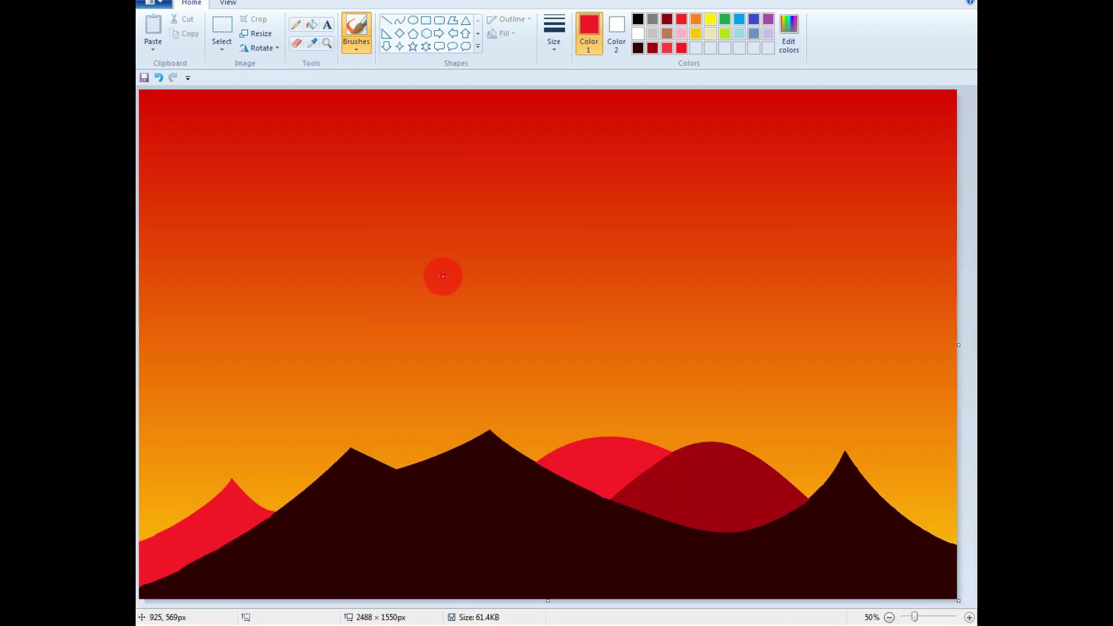
{"action": "left_click", "coordinate": [413, 21]}
{"action": "left_click", "coordinate": [504, 33]}
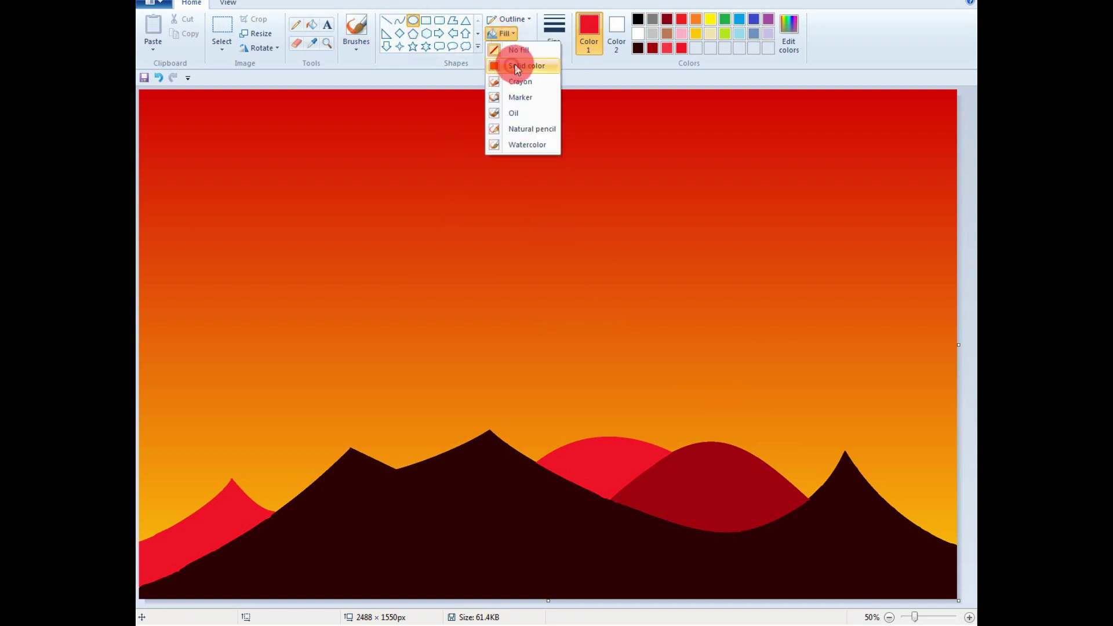
{"action": "left_click", "coordinate": [510, 80]}
{"action": "left_click", "coordinate": [641, 35]}
{"action": "left_click_drag", "start_coordinate": [418, 122], "coordinate": [609, 340]}
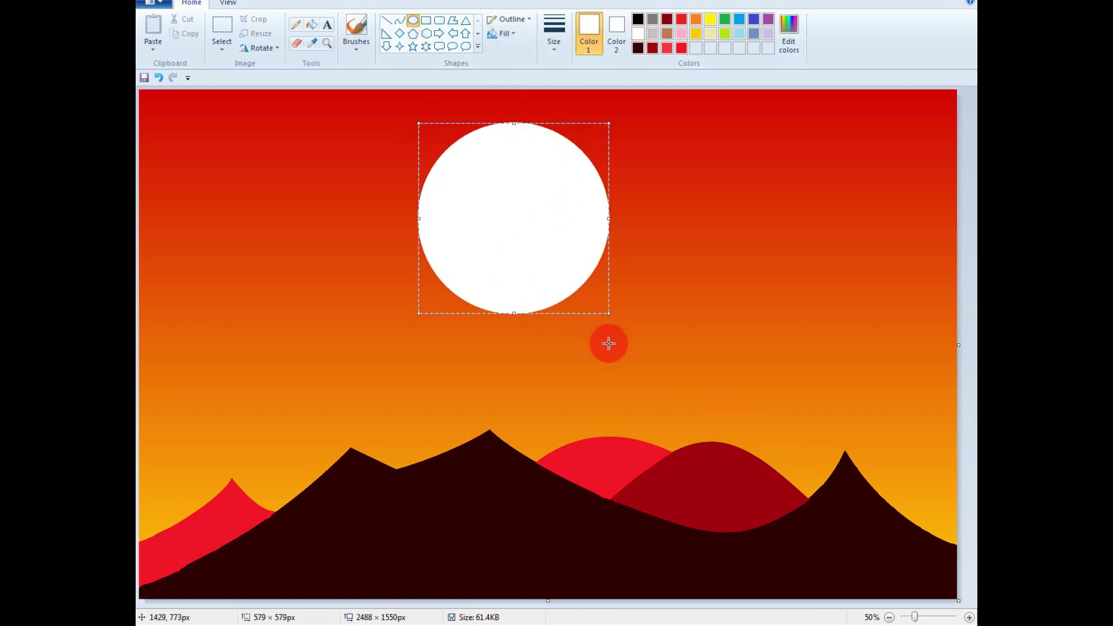
{"action": "left_click_drag", "start_coordinate": [518, 225], "coordinate": [545, 216]}
{"action": "left_click", "coordinate": [356, 29]}
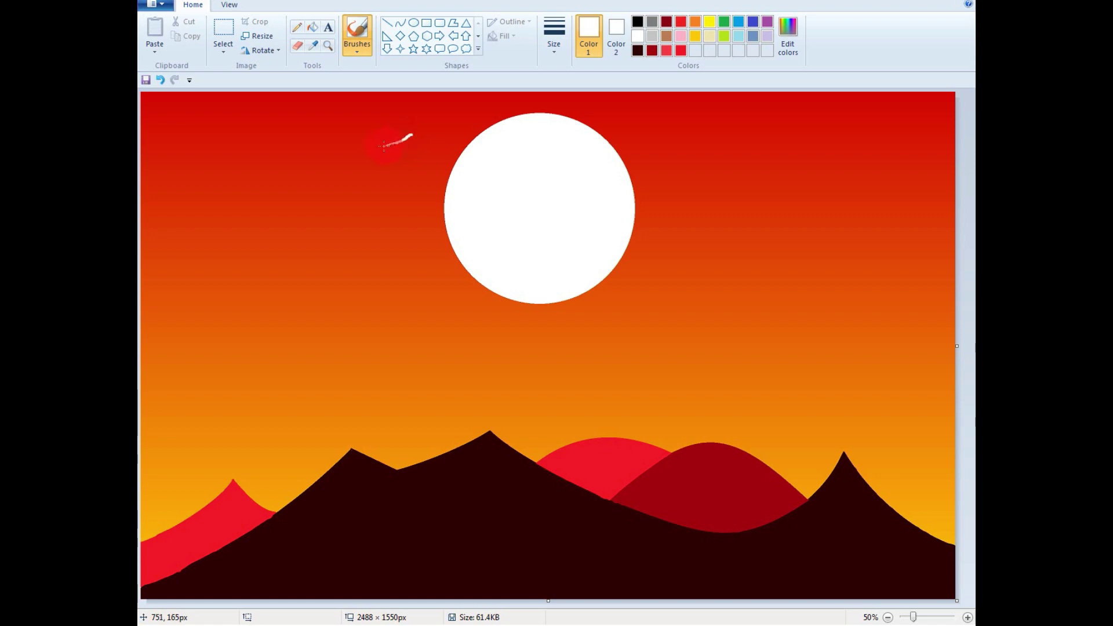
{"action": "key", "text": "ctrl+z"}
{"action": "key", "text": "ctrl+z"}
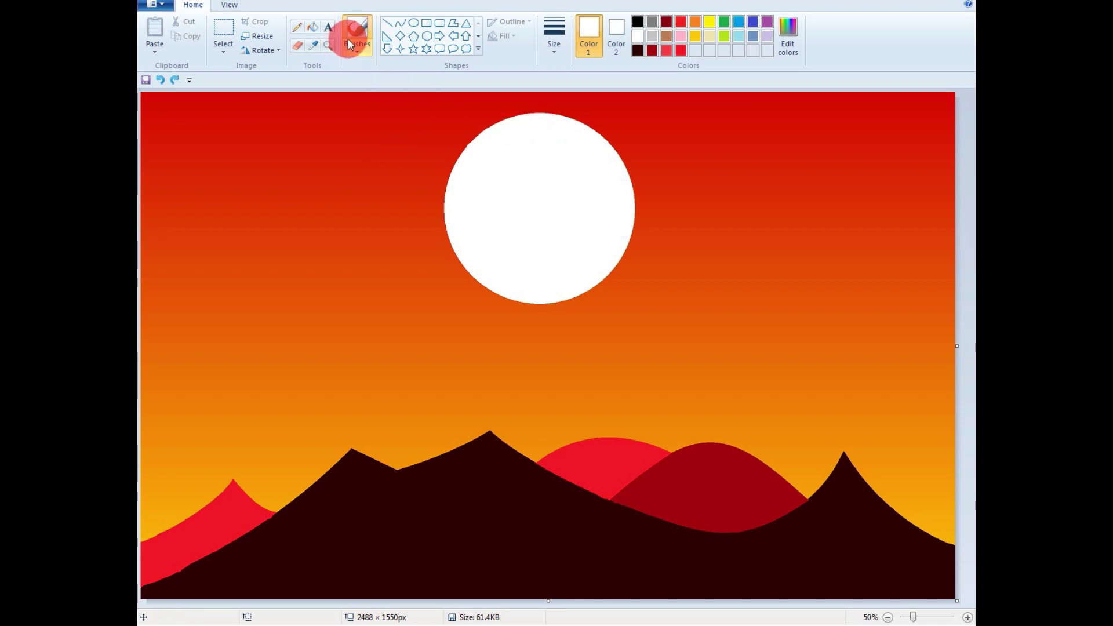
Step: Scatter small white pencil dots as stars across the upper sky on both sides of the moon
{"action": "left_click", "coordinate": [299, 27]}
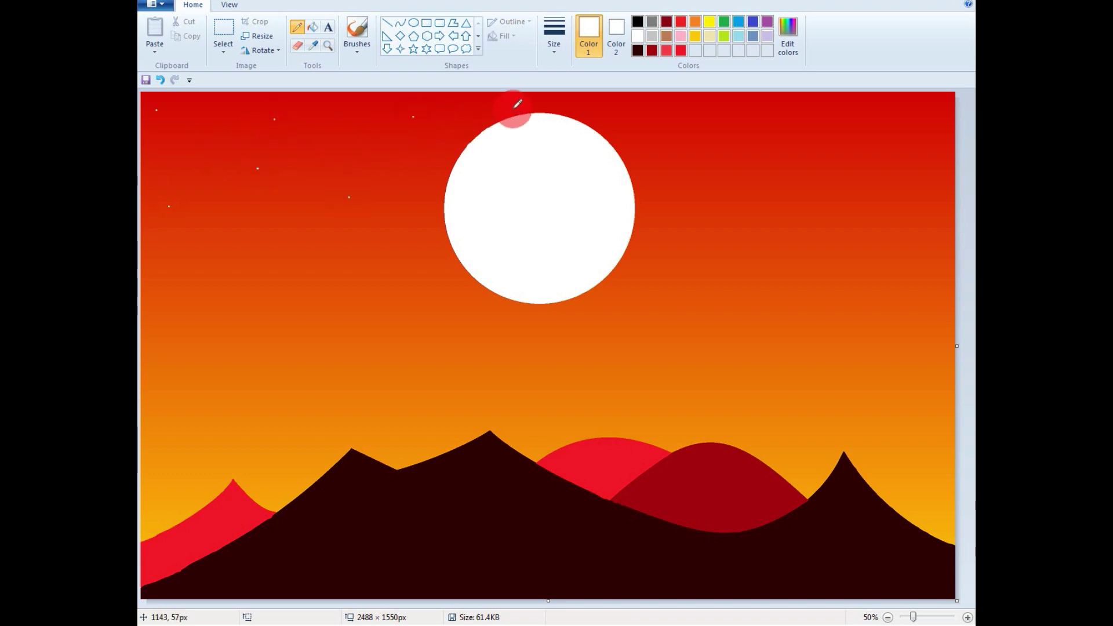
{"action": "left_click", "coordinate": [626, 115]}
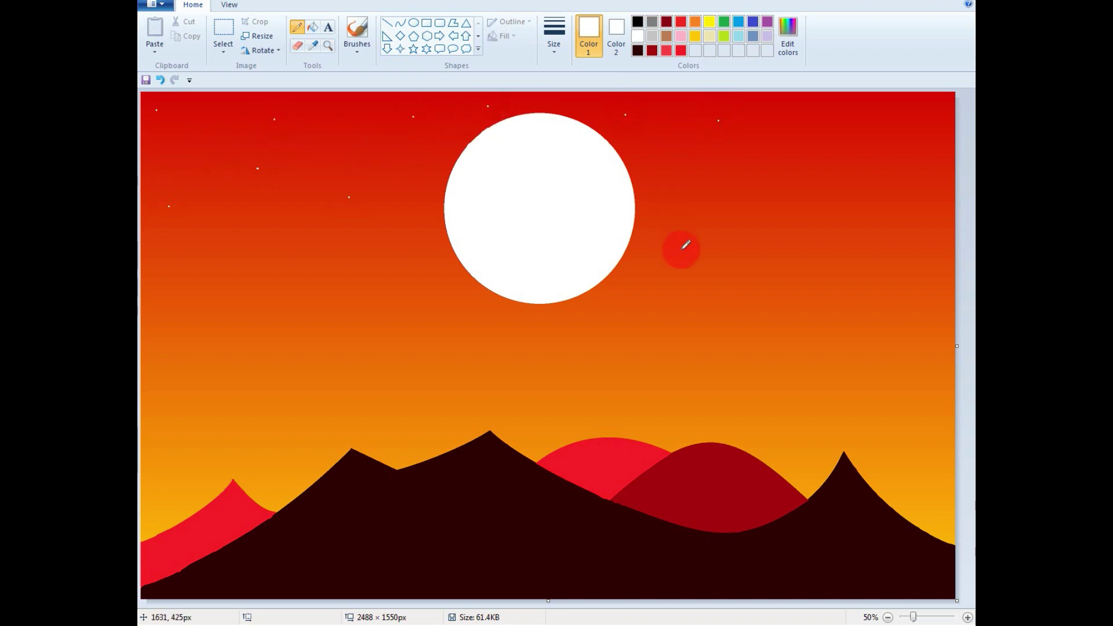
{"action": "left_click", "coordinate": [683, 249]}
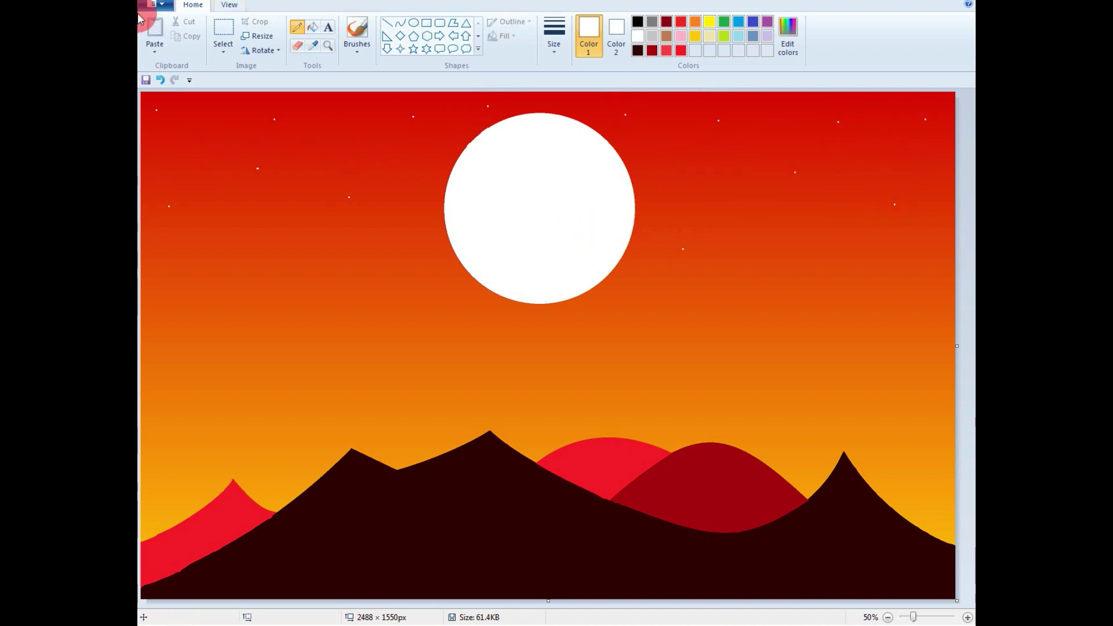
Step: Save the picture to the Desktop as the PNG file "tj bjvhukykukyu"
{"action": "left_click", "coordinate": [155, 4]}
{"action": "left_click", "coordinate": [193, 107]}
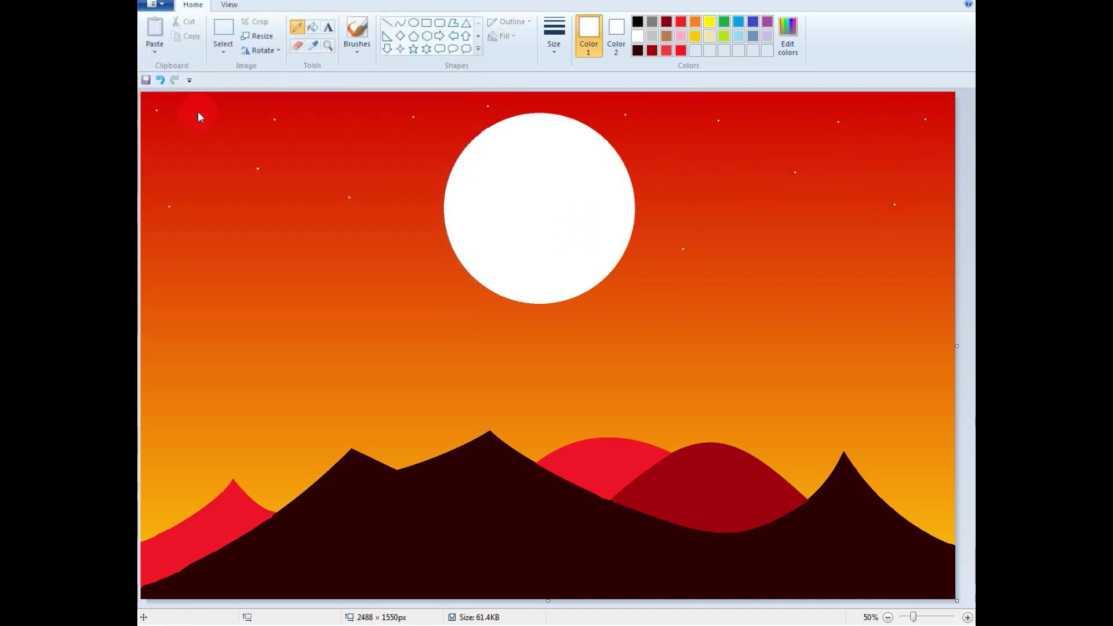
{"action": "left_click", "coordinate": [666, 445]}
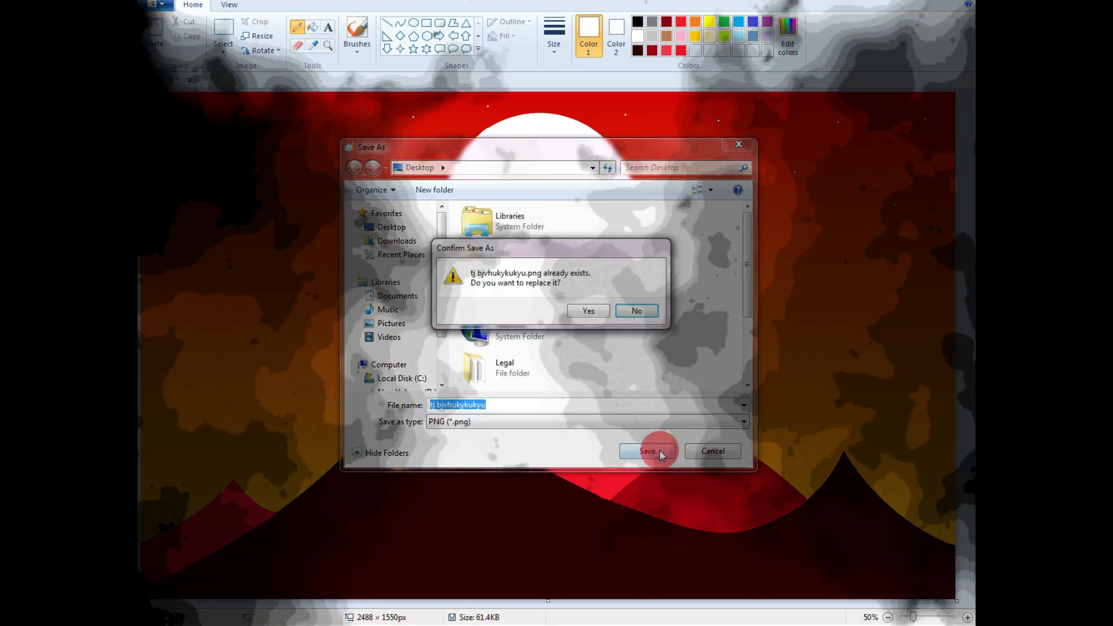